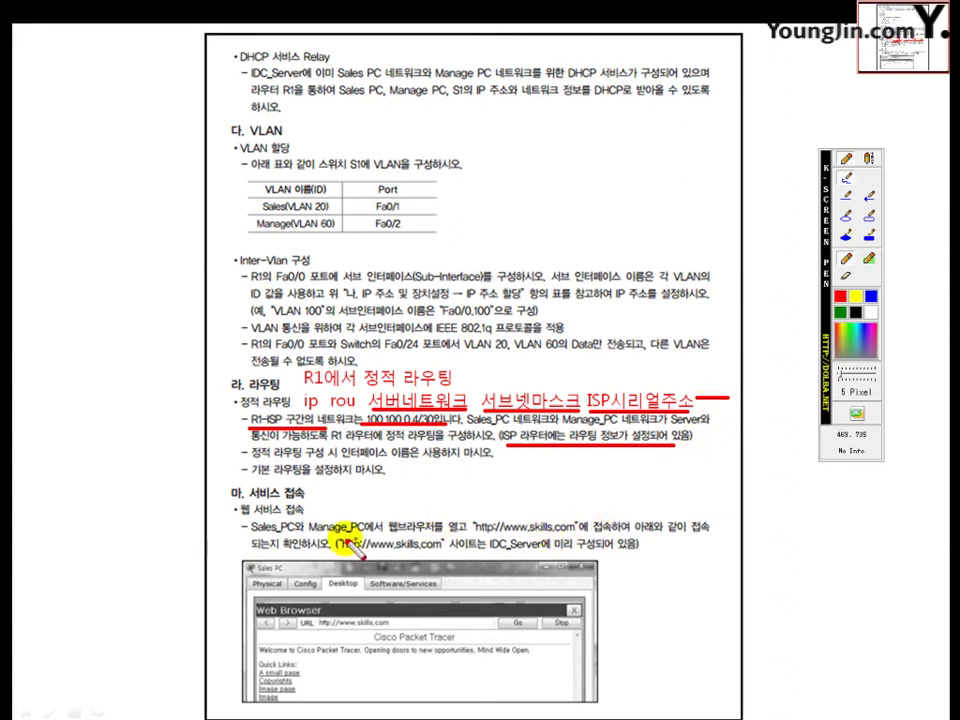
{"action": "mouse_move", "coordinate": [250, 501]}
{"action": "left_mouse_down"}
{"action": "mouse_move", "coordinate": [305, 501]}
{"action": "mouse_move", "coordinate": [300, 511]}
{"action": "left_mouse_up"}
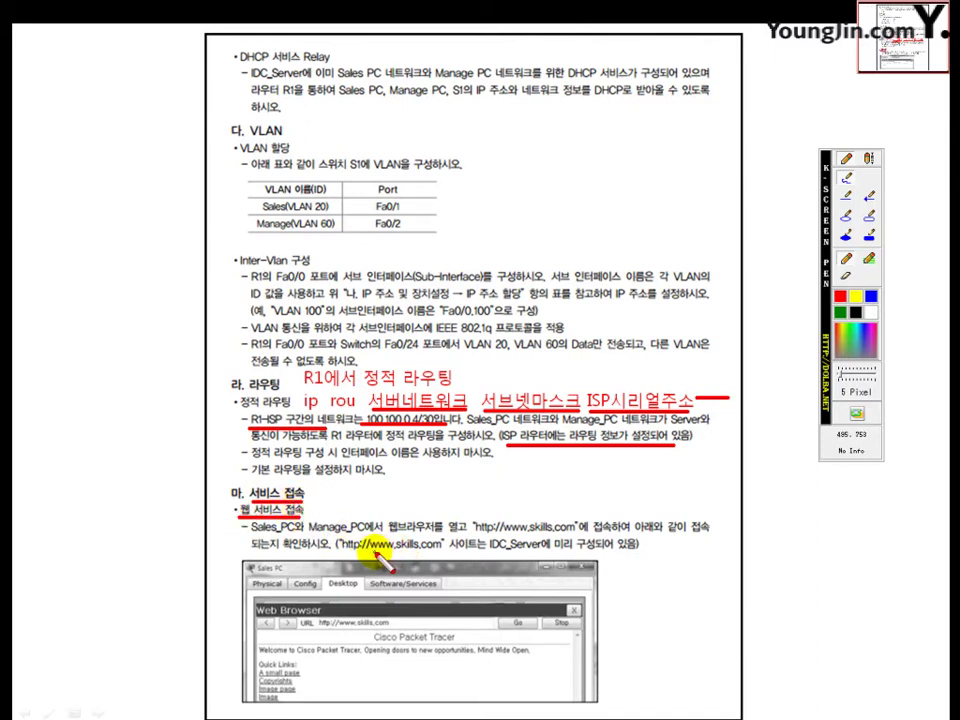
{"action": "left_click_drag", "start_coordinate": [372, 549], "coordinate": [438, 549]}
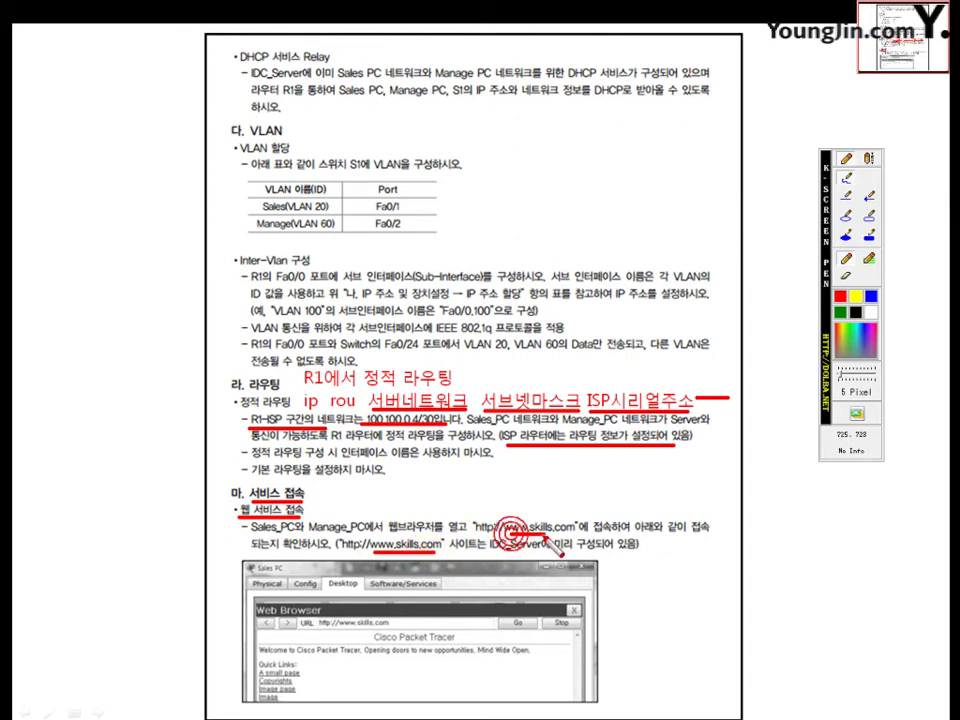
{"action": "left_click_drag", "start_coordinate": [508, 532], "coordinate": [578, 532]}
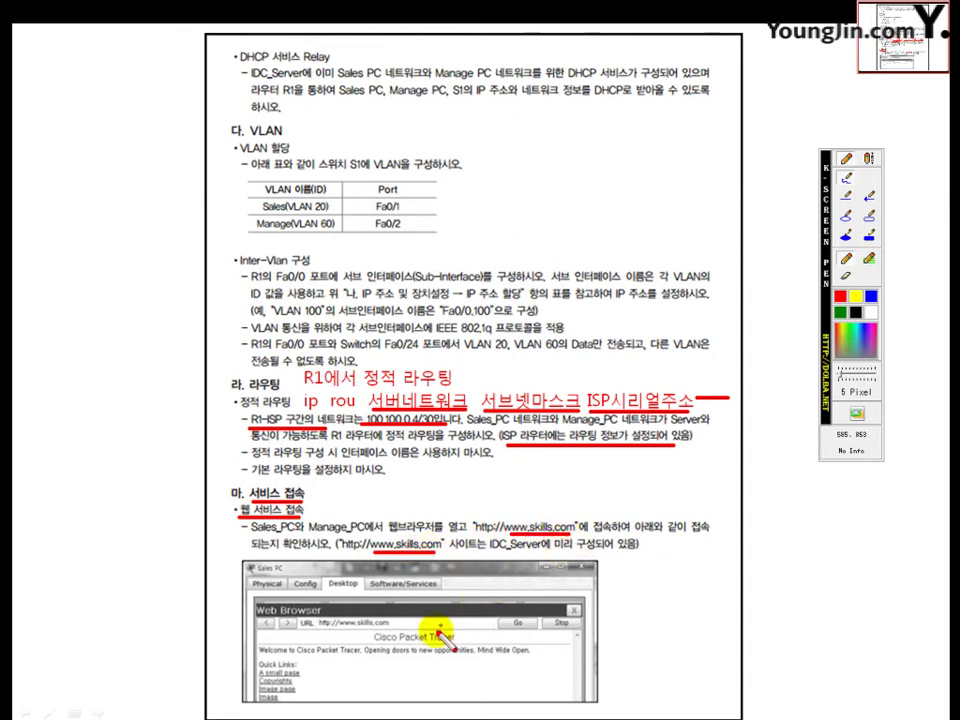
{"action": "mouse_move", "coordinate": [420, 625]}
{"action": "left_mouse_down"}
{"action": "mouse_move", "coordinate": [428, 673]}
{"action": "mouse_move", "coordinate": [340, 688]}
{"action": "mouse_move", "coordinate": [421, 636]}
{"action": "mouse_move", "coordinate": [425, 672]}
{"action": "left_mouse_up"}
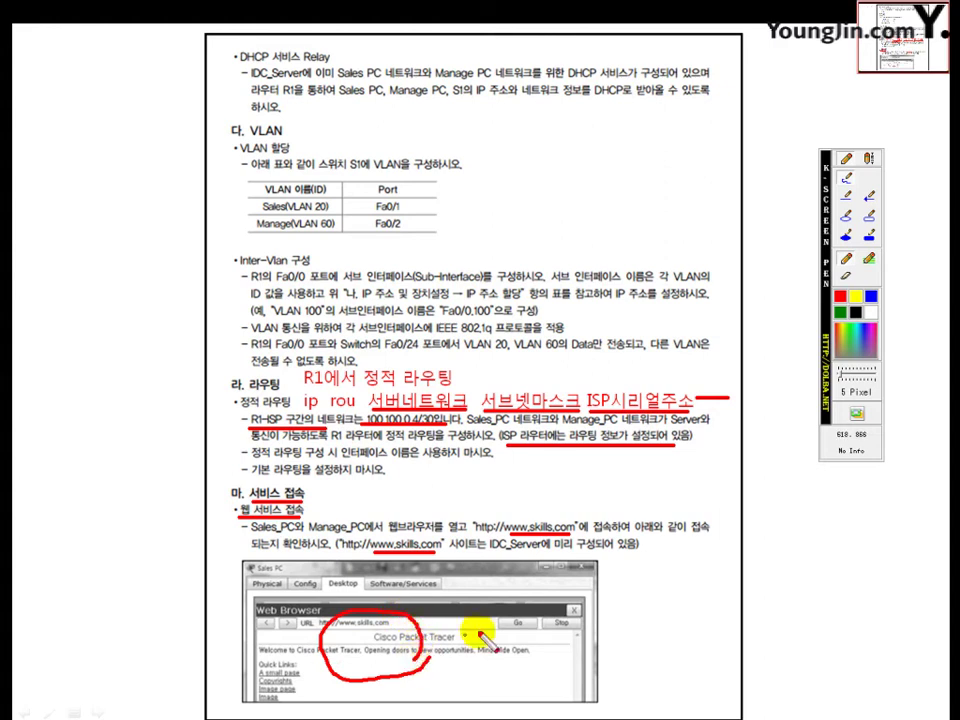
{"action": "right_click", "coordinate": [650, 565]}
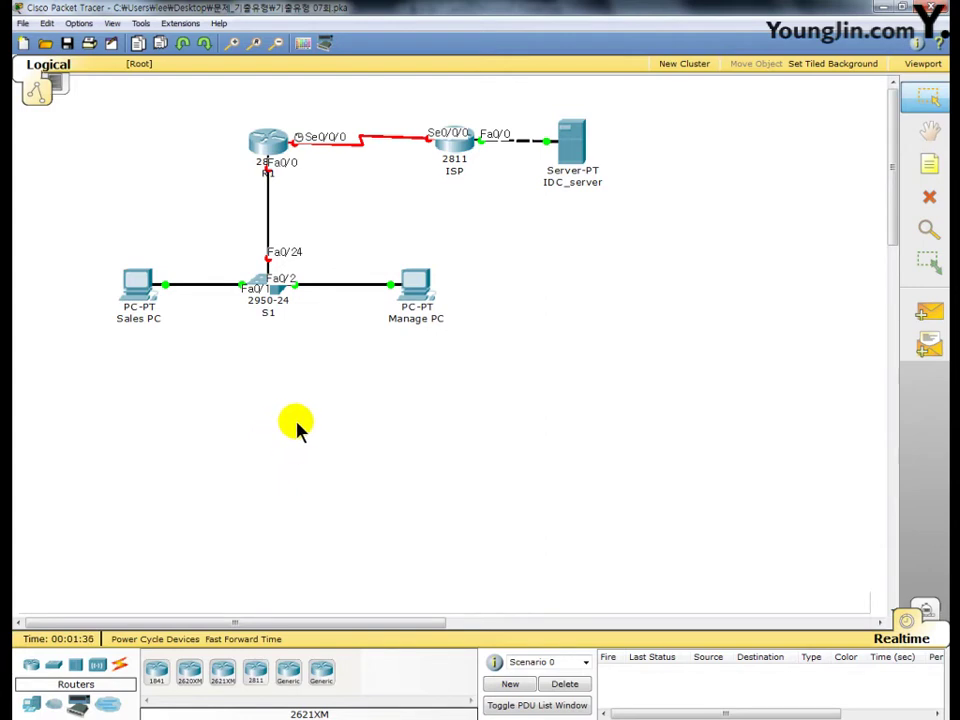
Open the command line of switch S1 and enter global configuration mode.
{"action": "left_click", "coordinate": [272, 294]}
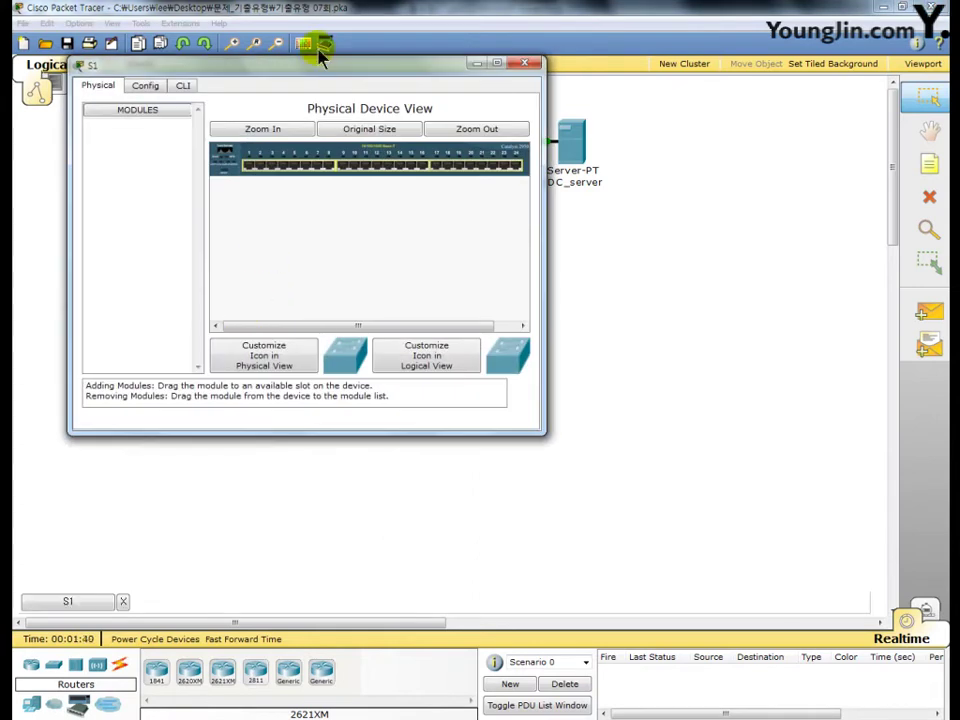
{"action": "left_click_drag", "start_coordinate": [325, 72], "coordinate": [463, 47]}
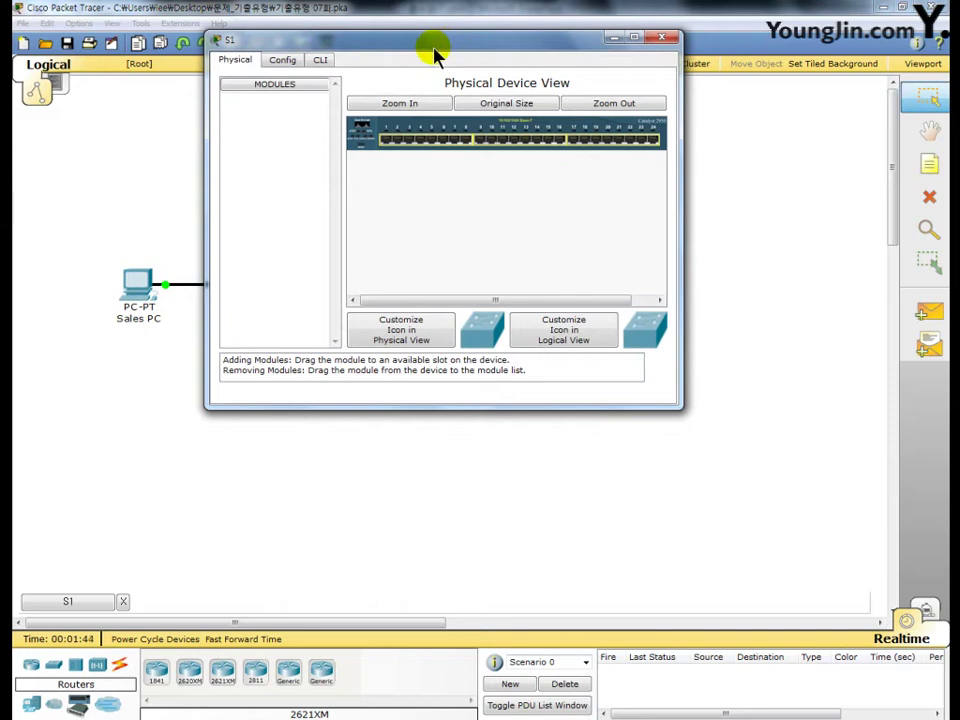
{"action": "left_click", "coordinate": [322, 60]}
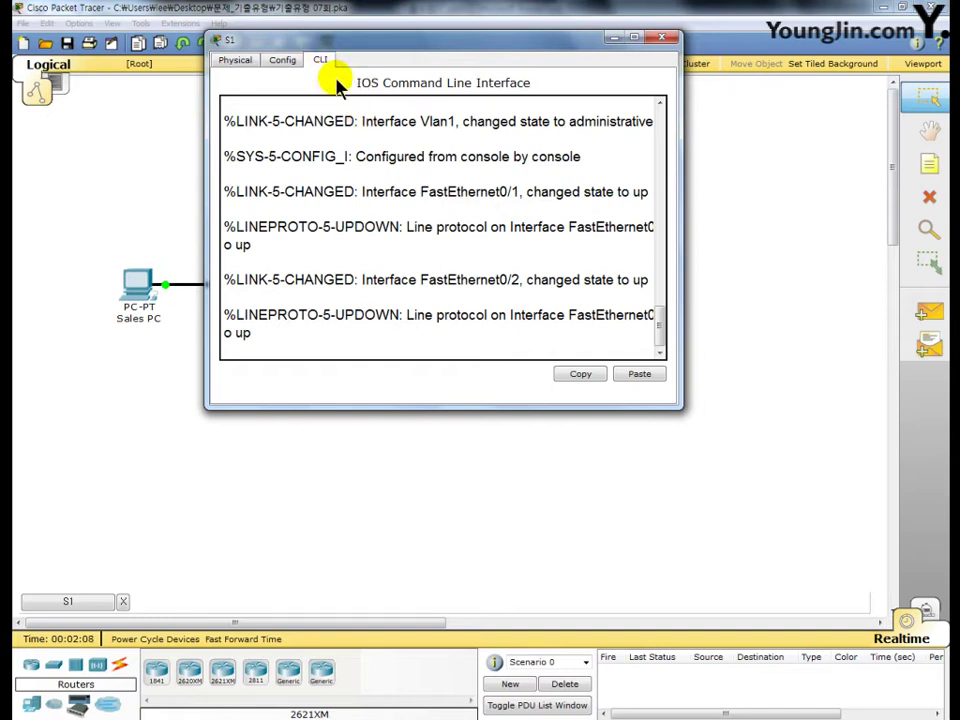
{"action": "key", "text": "Return"}
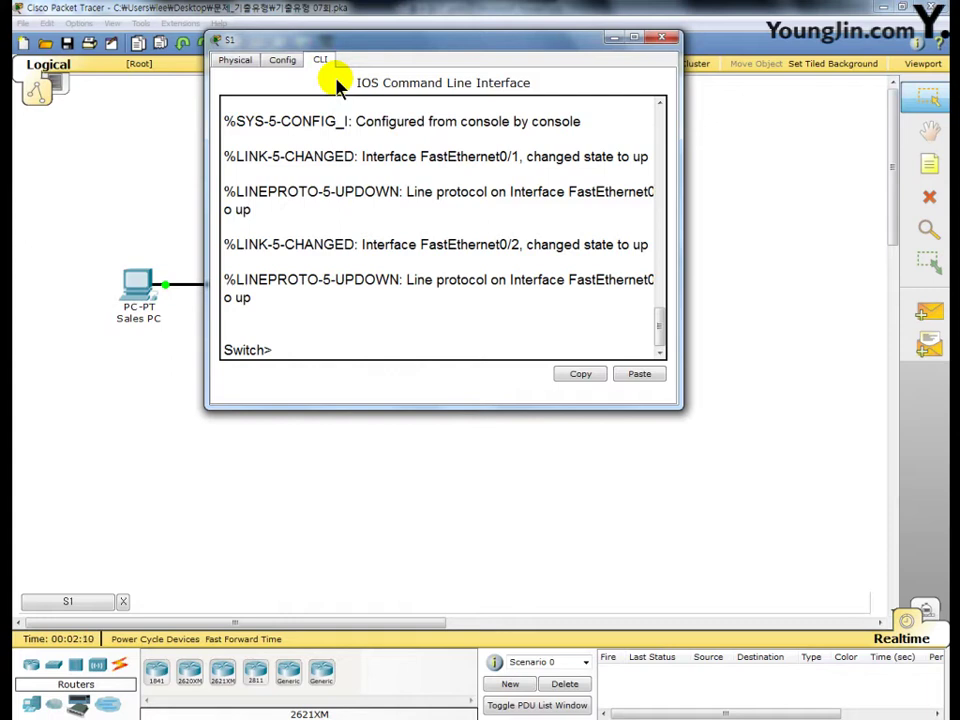
{"action": "type", "text": "en"}
{"action": "key", "text": "Return"}
{"action": "type", "text": "conf t"}
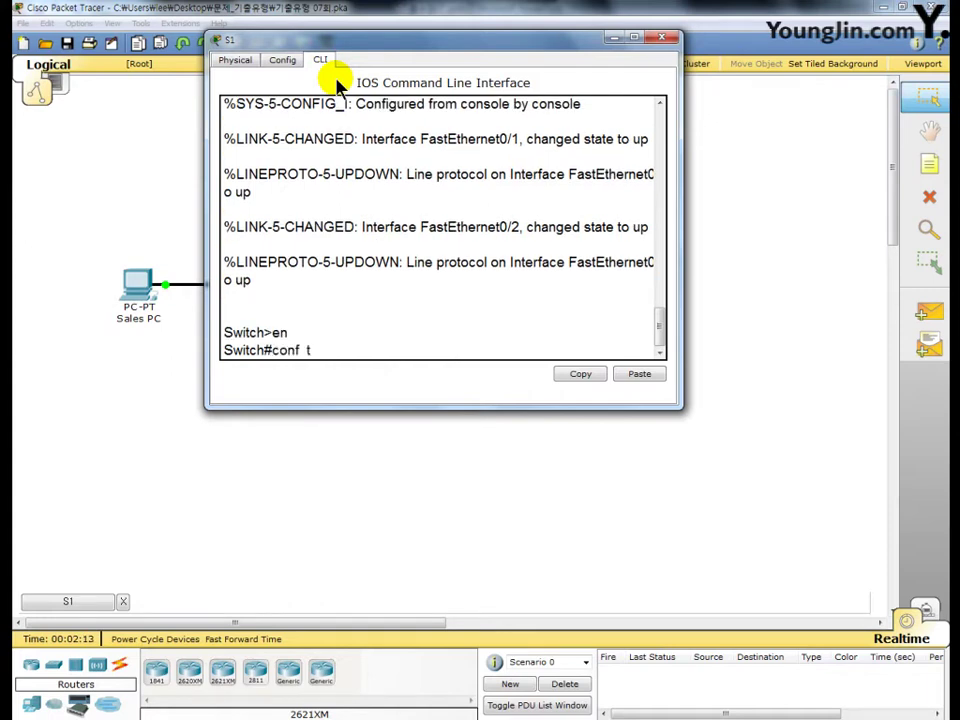
{"action": "key", "text": "Return"}
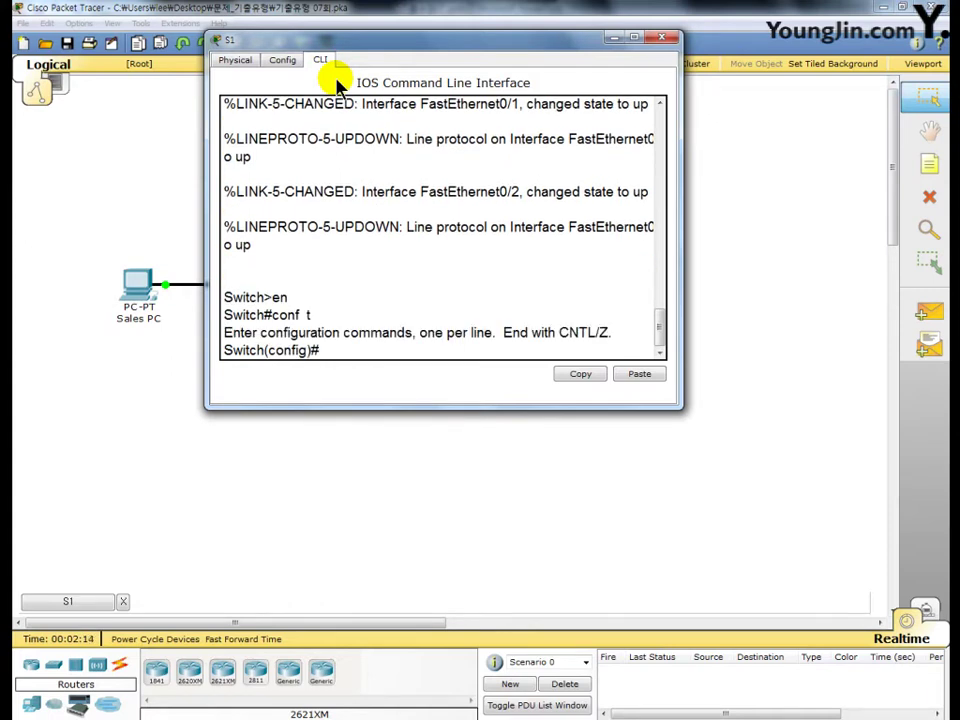
Create VLAN 20 named Sales and VLAN 60 named Manage on switch S1.
{"action": "type", "text": "vl 20"}
{"action": "key", "text": "Return"}
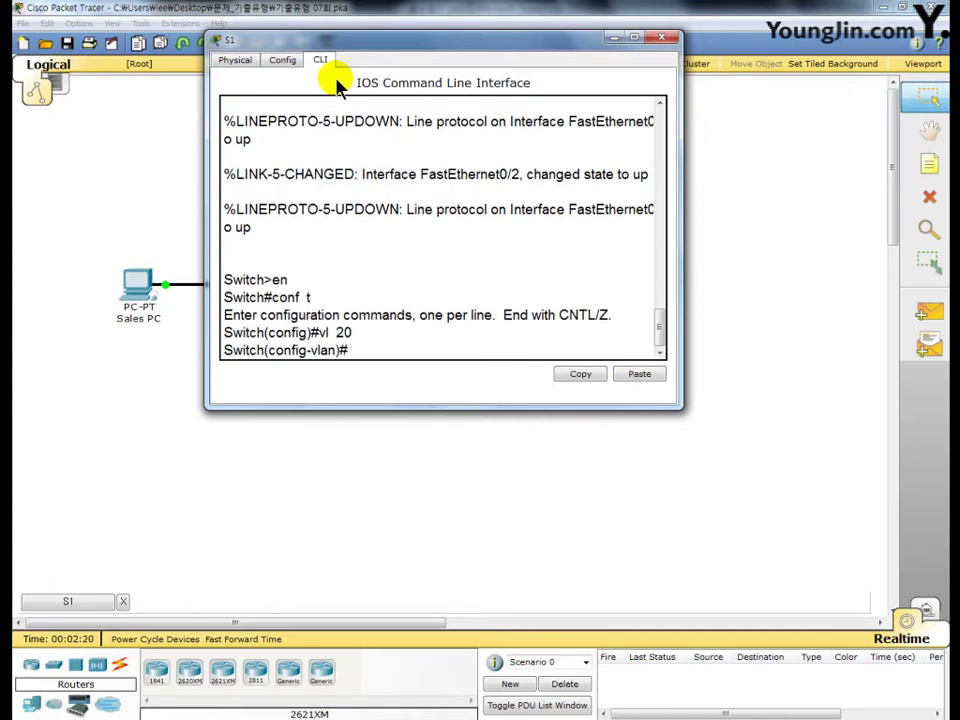
{"action": "type", "text": "na Sales"}
{"action": "key", "text": "Return"}
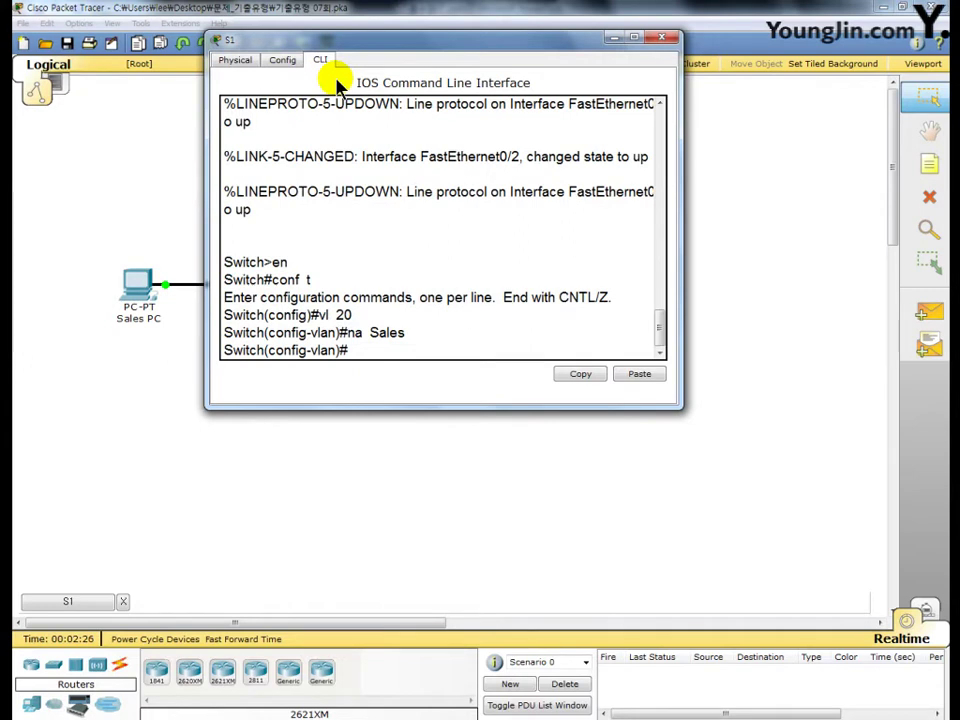
{"action": "type", "text": "vl 60"}
{"action": "key", "text": "Return"}
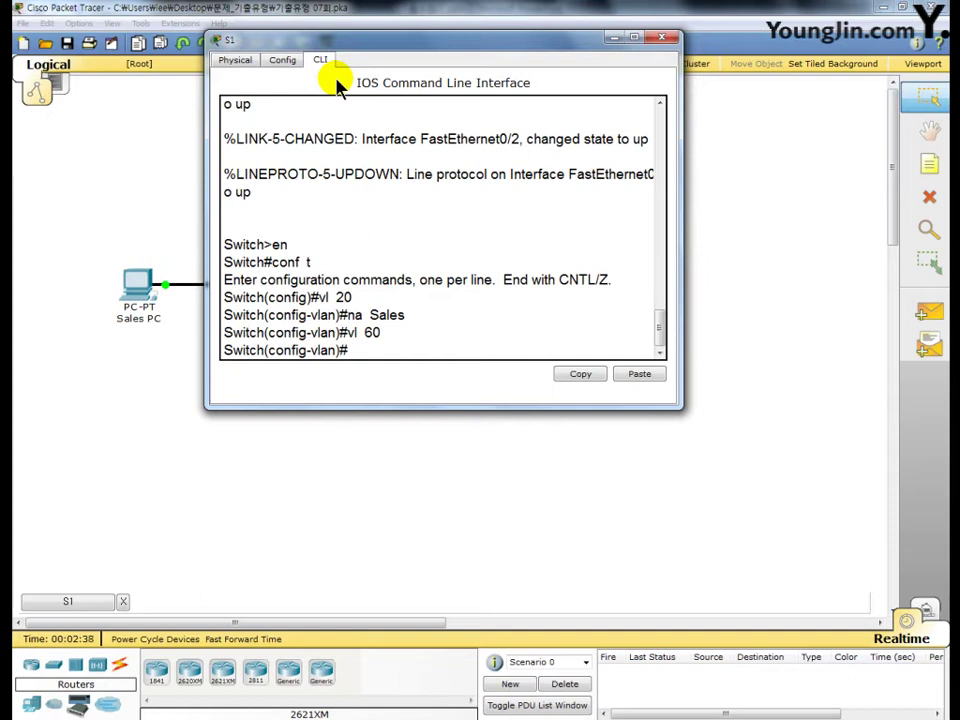
{"action": "type", "text": "na Manage"}
{"action": "key", "text": "Return"}
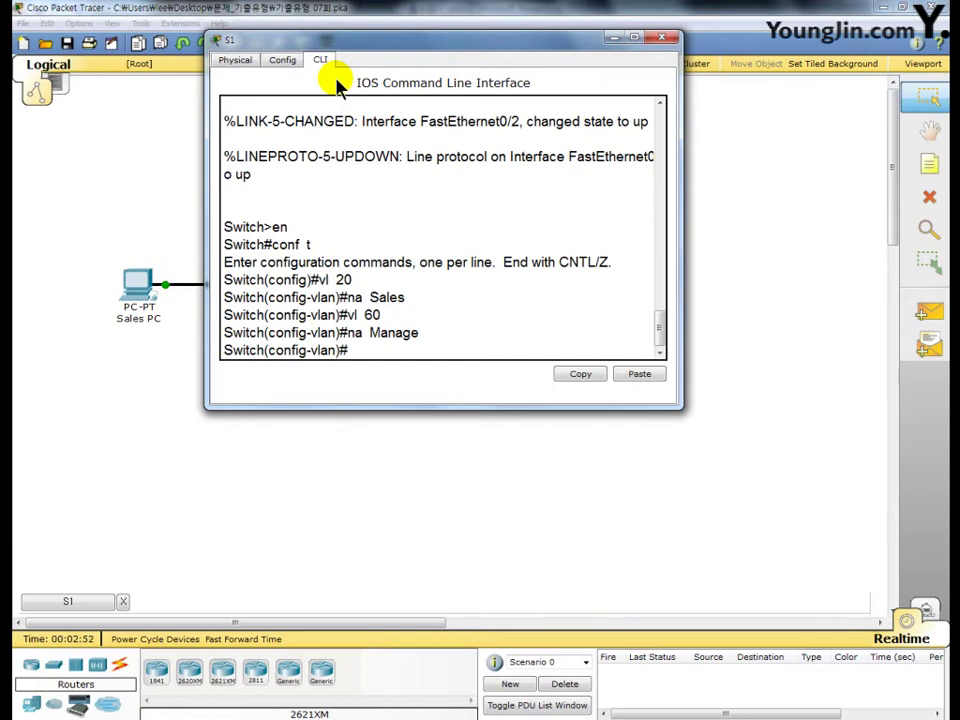
Configure S1's interface f0/1 as an access port and assign it to VLAN 20.
{"action": "type", "text": "int f0/1"}
{"action": "key", "text": "Return"}
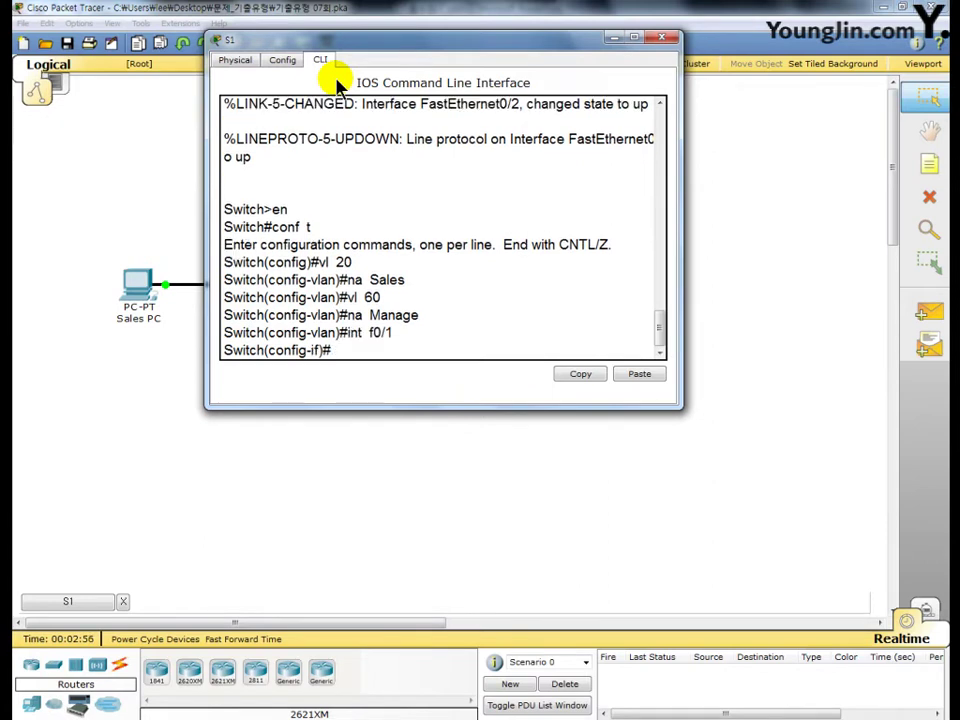
{"action": "type", "text": "sw  mo  acc"}
{"action": "key", "text": "Return"}
{"action": "type", "text": "sw"}
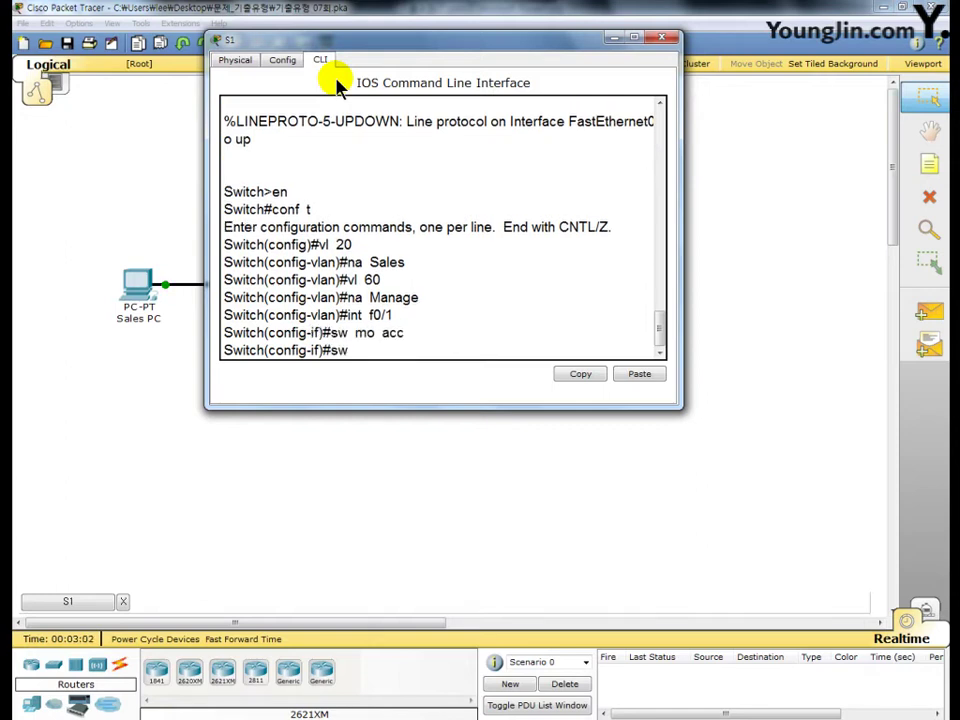
{"action": "type", "text": " acc vl 20"}
{"action": "key", "text": "Return"}
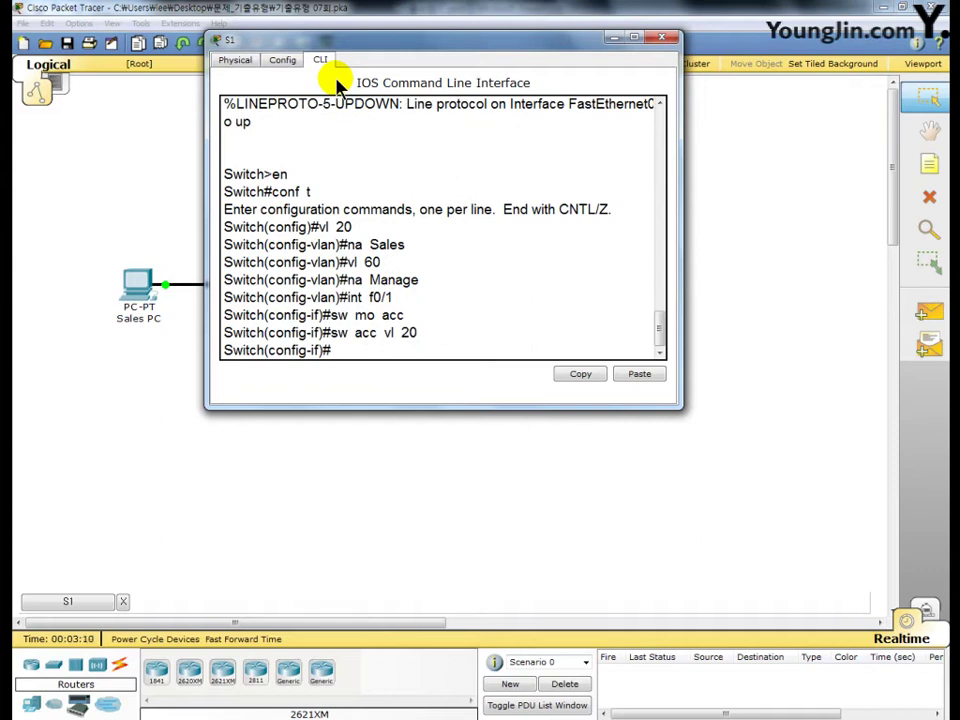
Configure S1's interface f0/2 as an access port and assign it to VLAN 60.
{"action": "type", "text": "int f0/2"}
{"action": "key", "text": "Return"}
{"action": "type", "text": "s"}
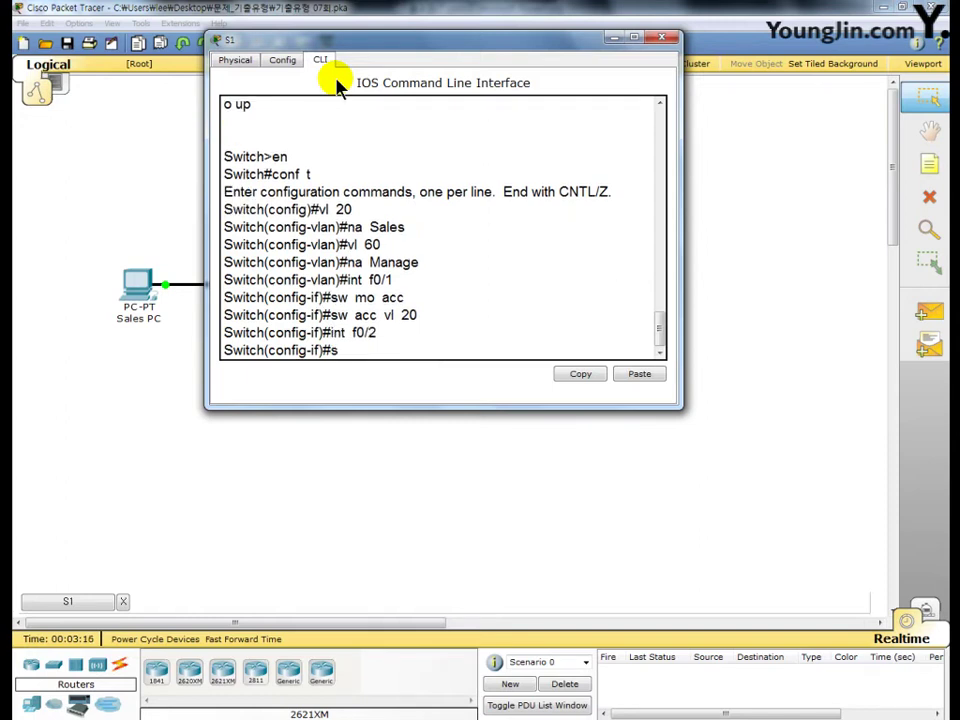
{"action": "type", "text": "w mo acc"}
{"action": "key", "text": "Return"}
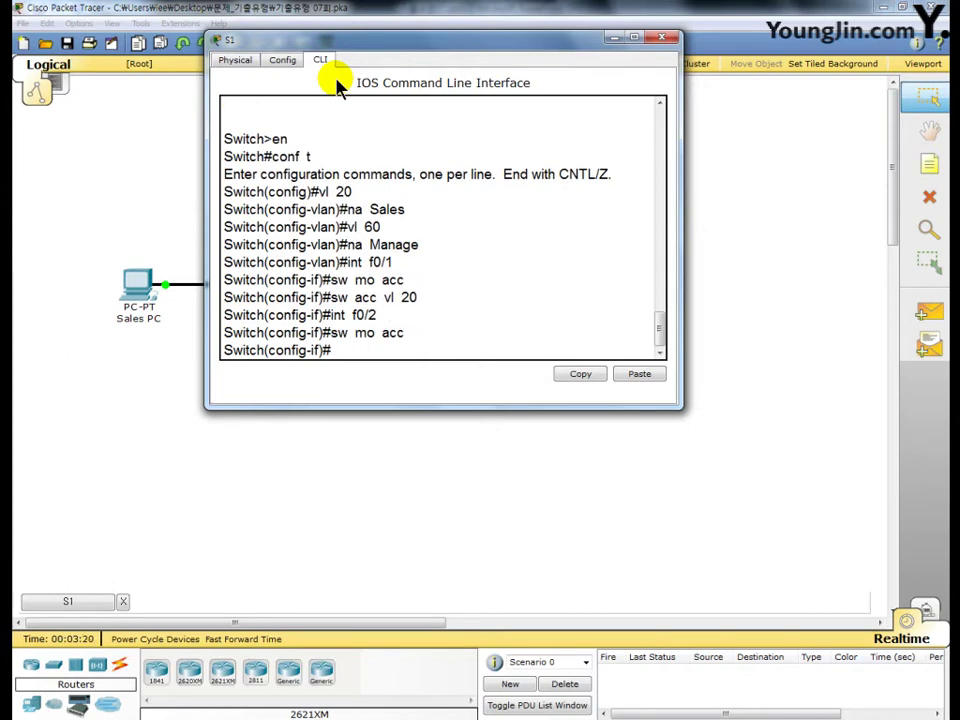
{"action": "type", "text": "sw acc vl 60"}
{"action": "key", "text": "Return"}
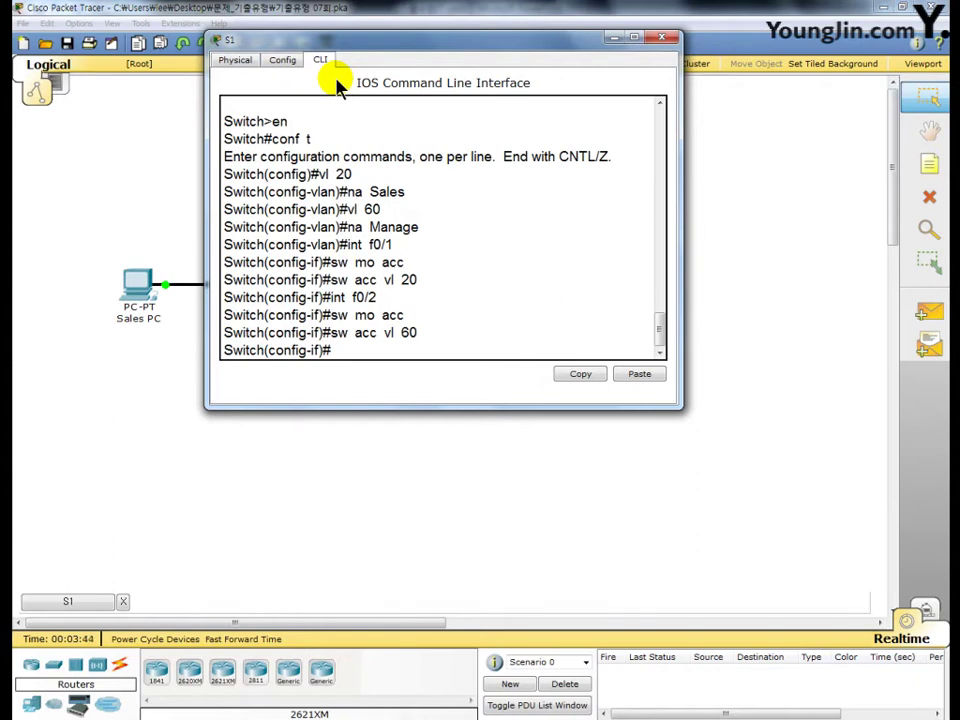
Set S1's VLAN 60 interface to obtain its IP address through DHCP and enable the interface.
{"action": "type", "text": "int f0/"}
{"action": "key", "text": "BackSpace"}
{"action": "key", "text": "BackSpace"}
{"action": "key", "text": "BackSpace"}
{"action": "type", "text": "vl 60"}
{"action": "key", "text": "Return"}
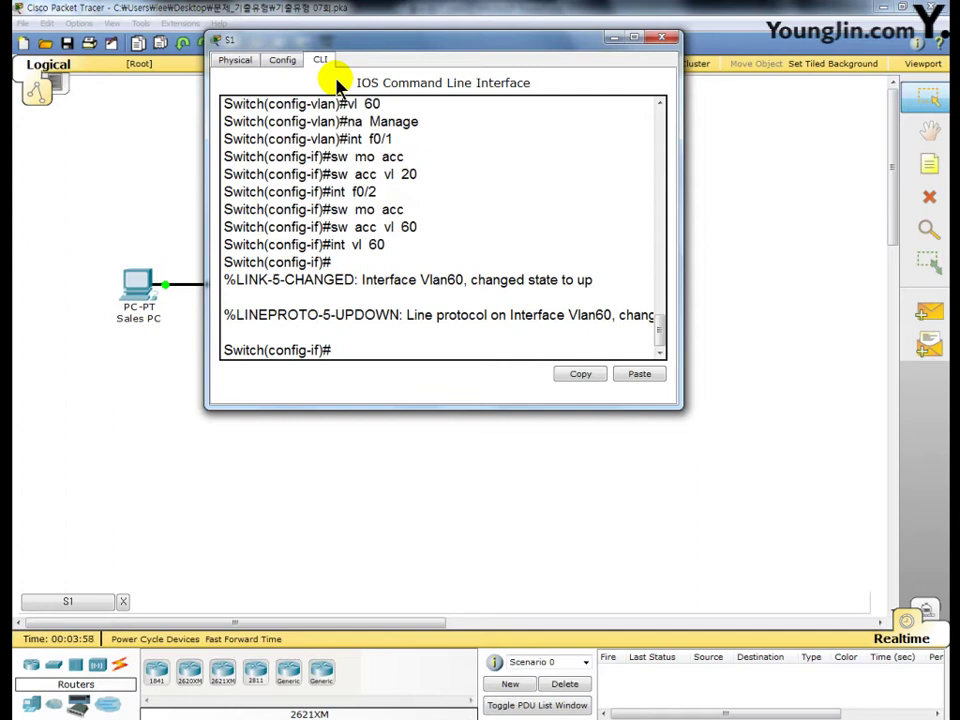
{"action": "type", "text": "ip add dhcp"}
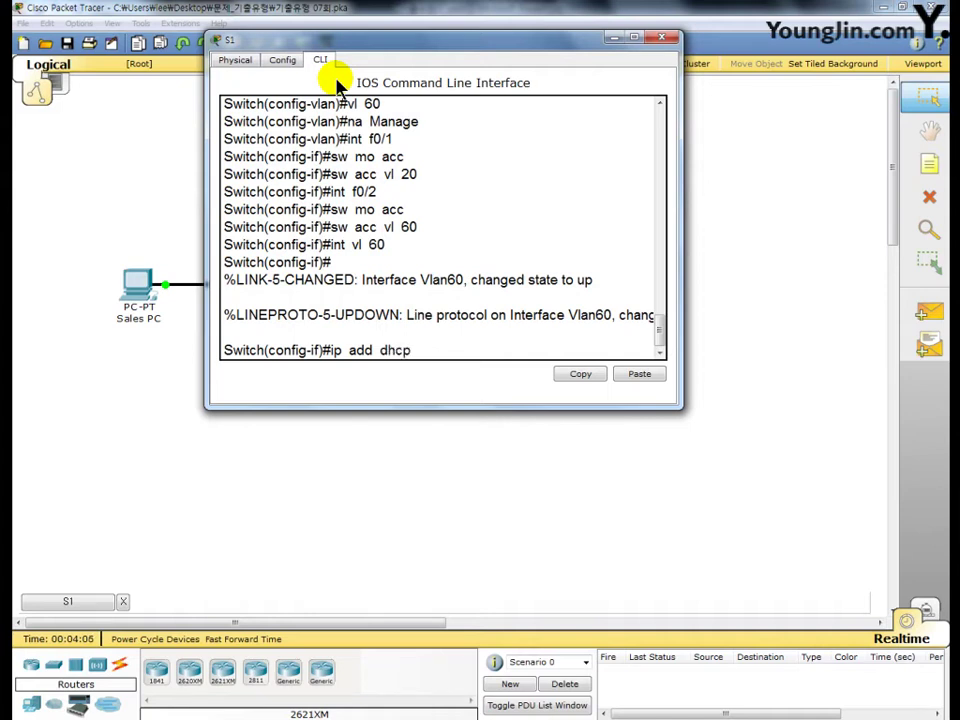
{"action": "key", "text": "Return"}
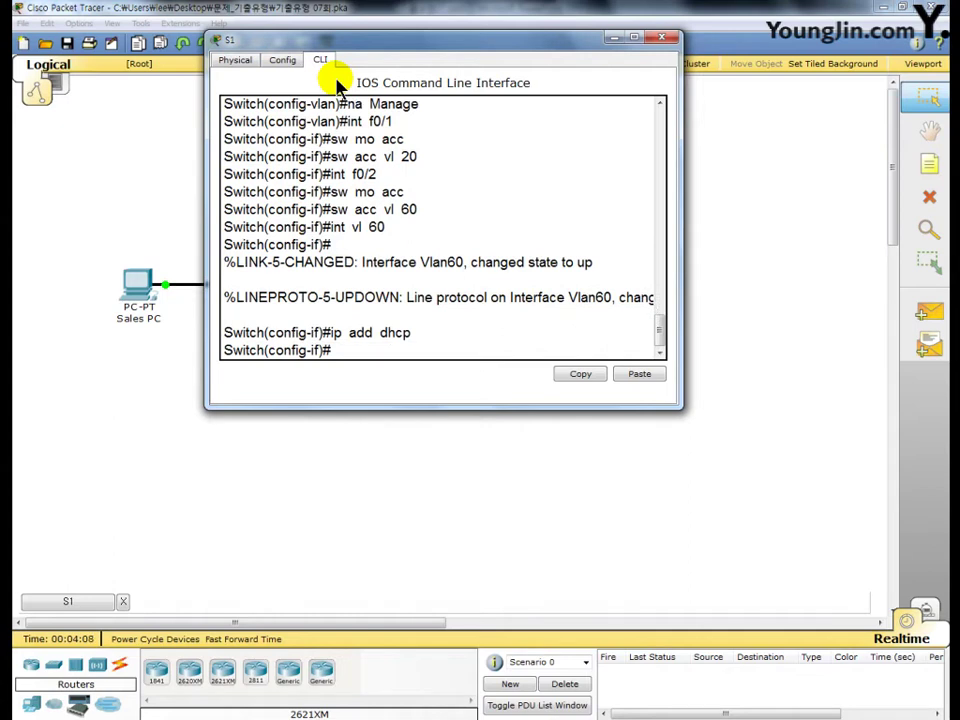
{"action": "type", "text": "o sh"}
{"action": "key", "text": "Return"}
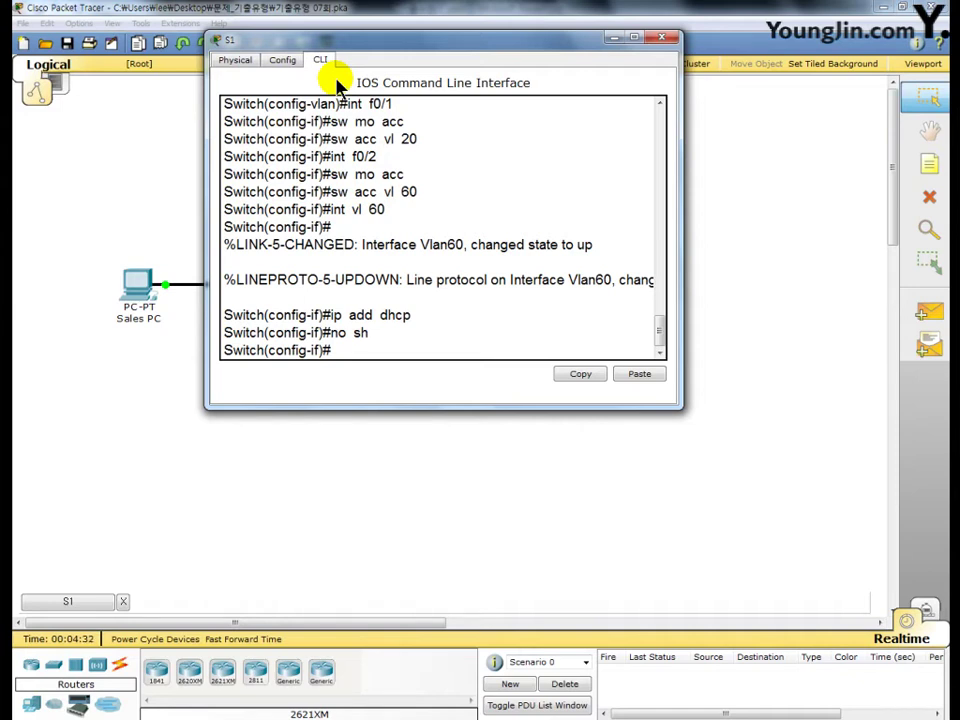
Configure S1's interface f0/24 as a trunk allowing only VLANs 20 and 60, and close the switch's window.
{"action": "type", "text": "int f0/24"}
{"action": "key", "text": "Return"}
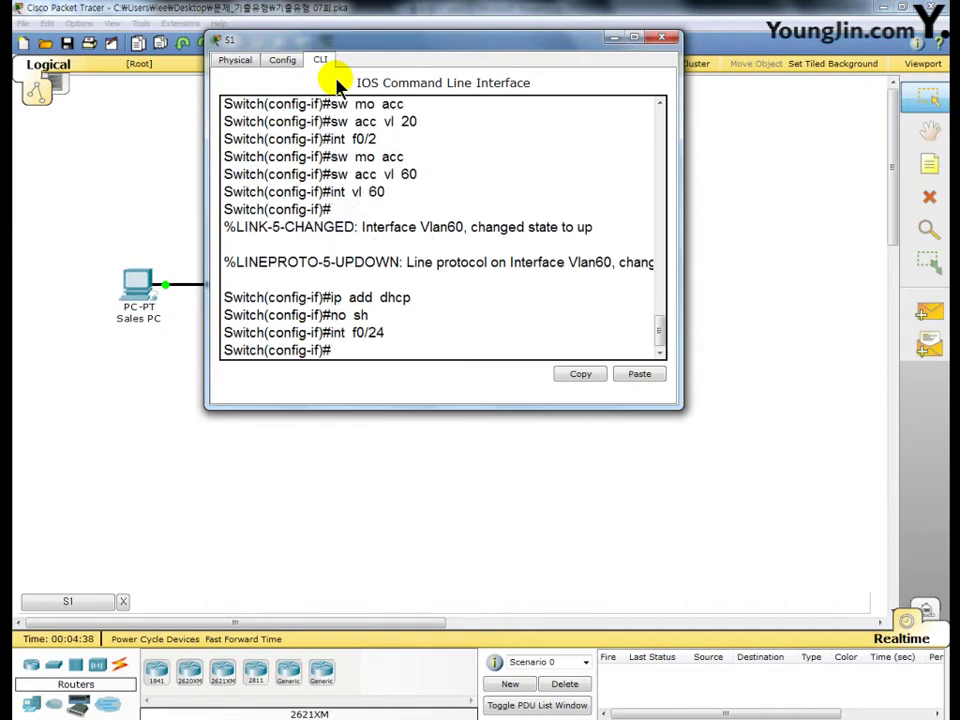
{"action": "type", "text": "sw  mo  tr"}
{"action": "key", "text": "Return"}
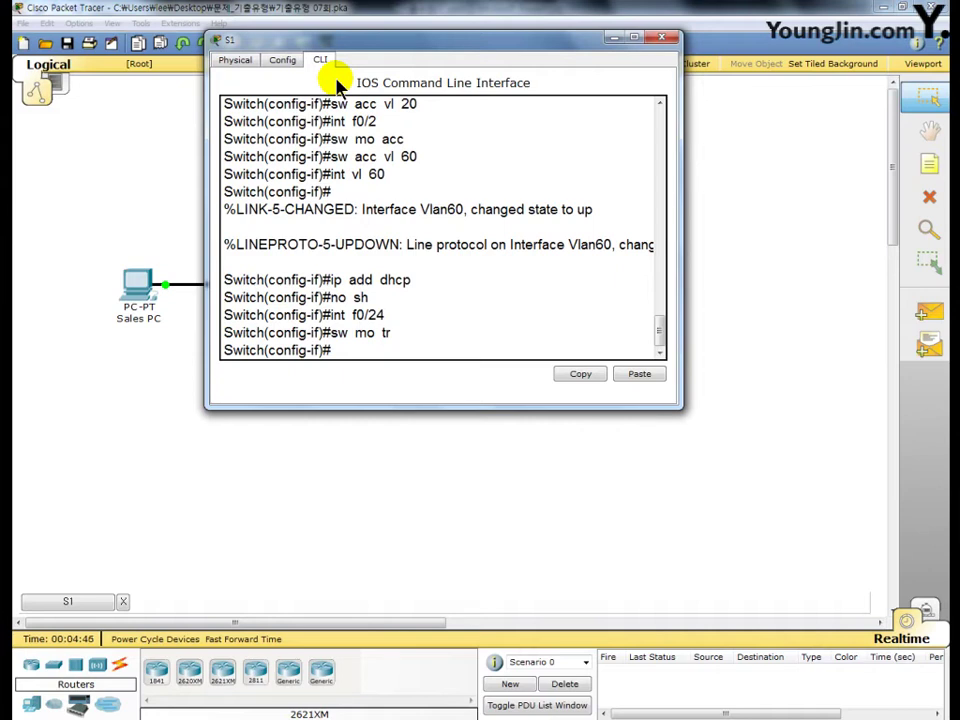
{"action": "type", "text": "sw  tr  all vl 20"}
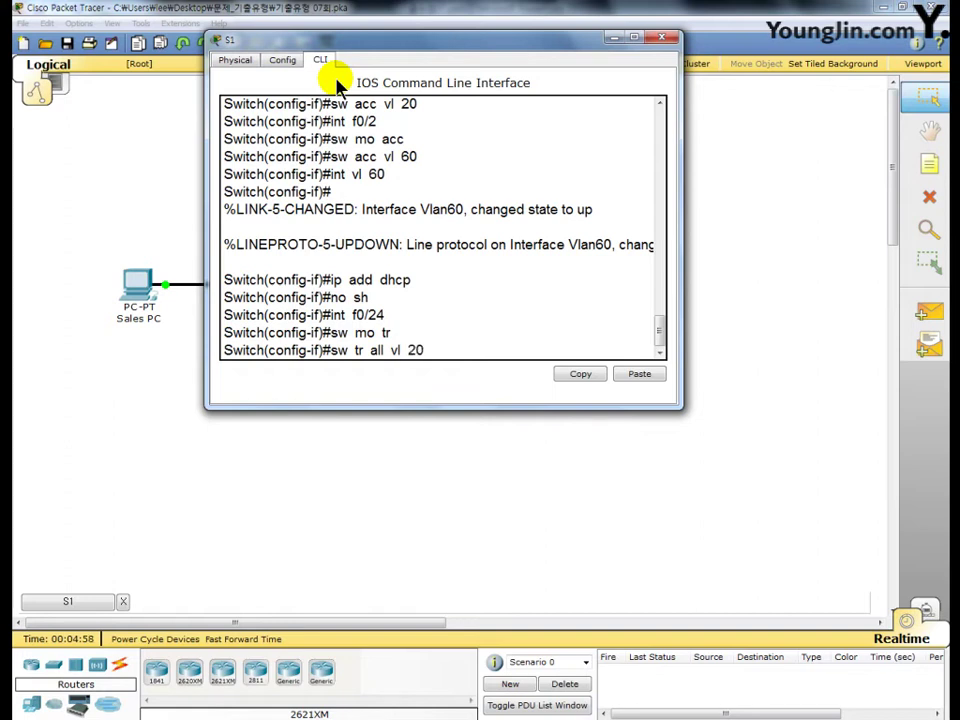
{"action": "type", "text": ",60"}
{"action": "key", "text": "Return"}
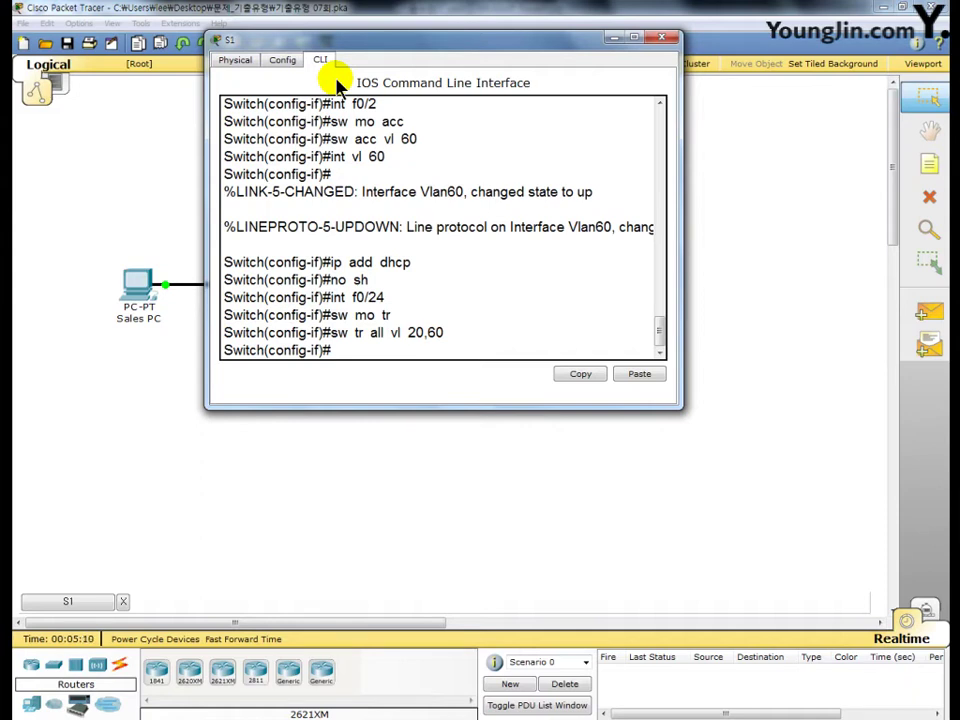
{"action": "left_click", "coordinate": [663, 42]}
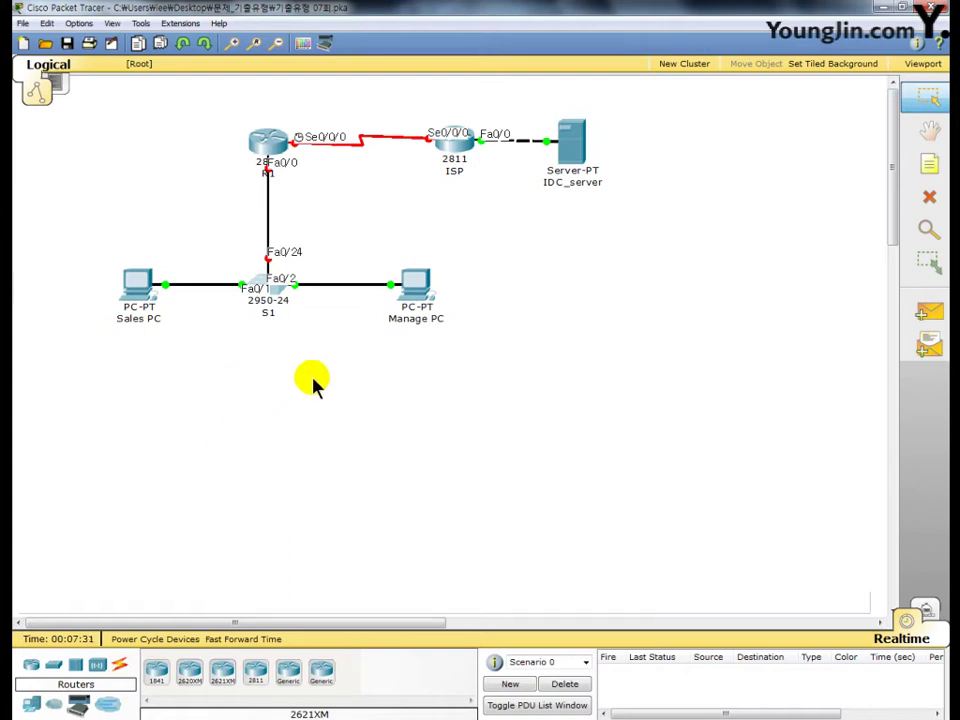
Open the command line of router R1 and enter global configuration mode.
{"action": "left_click", "coordinate": [275, 150]}
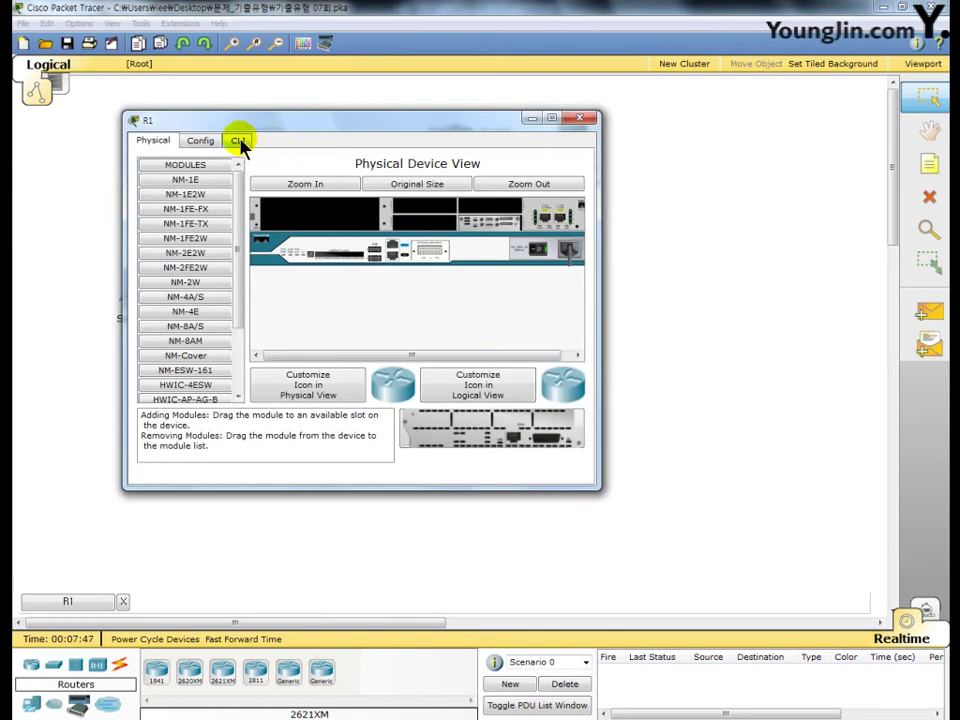
{"action": "left_click", "coordinate": [240, 141]}
{"action": "left_click_drag", "start_coordinate": [279, 128], "coordinate": [388, 55]}
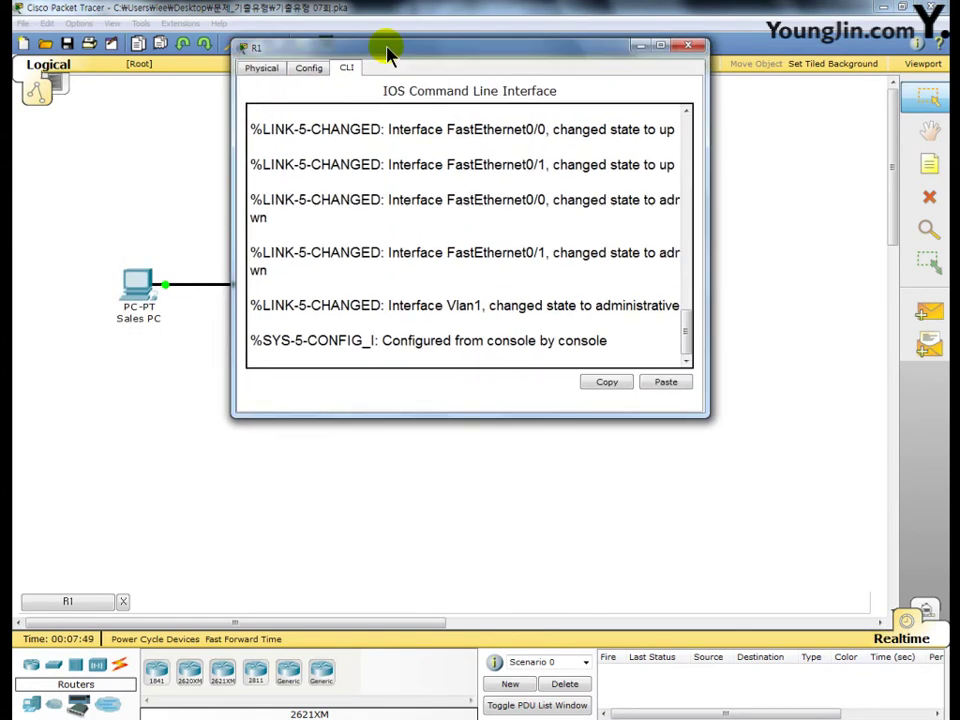
{"action": "key", "text": "Return"}
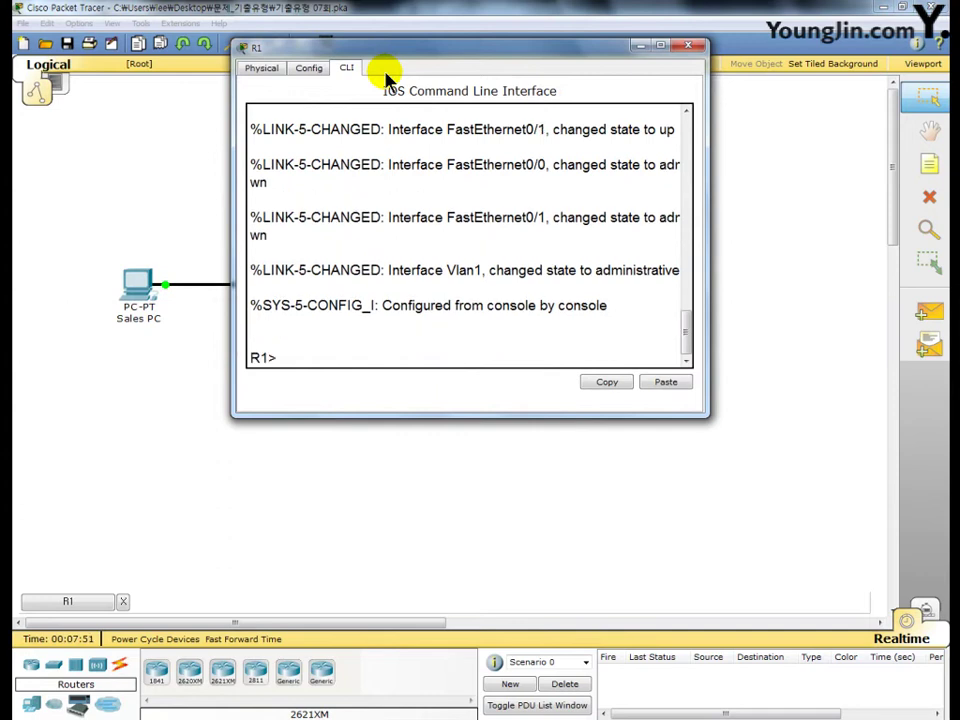
{"action": "type", "text": "en"}
{"action": "key", "text": "Return"}
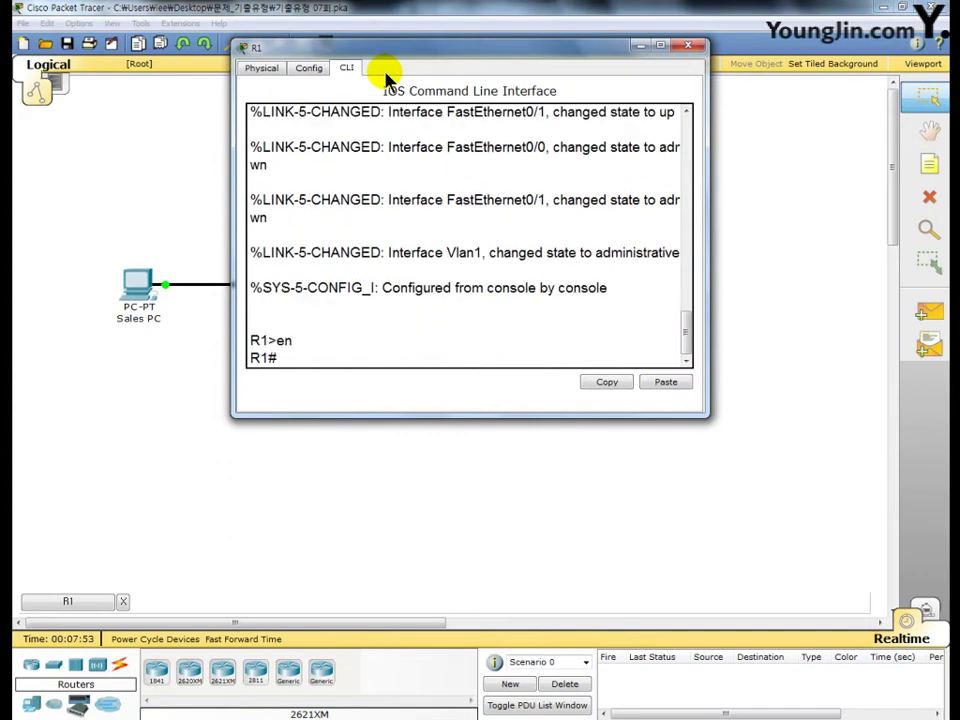
{"action": "type", "text": "conf t"}
{"action": "key", "text": "Return"}
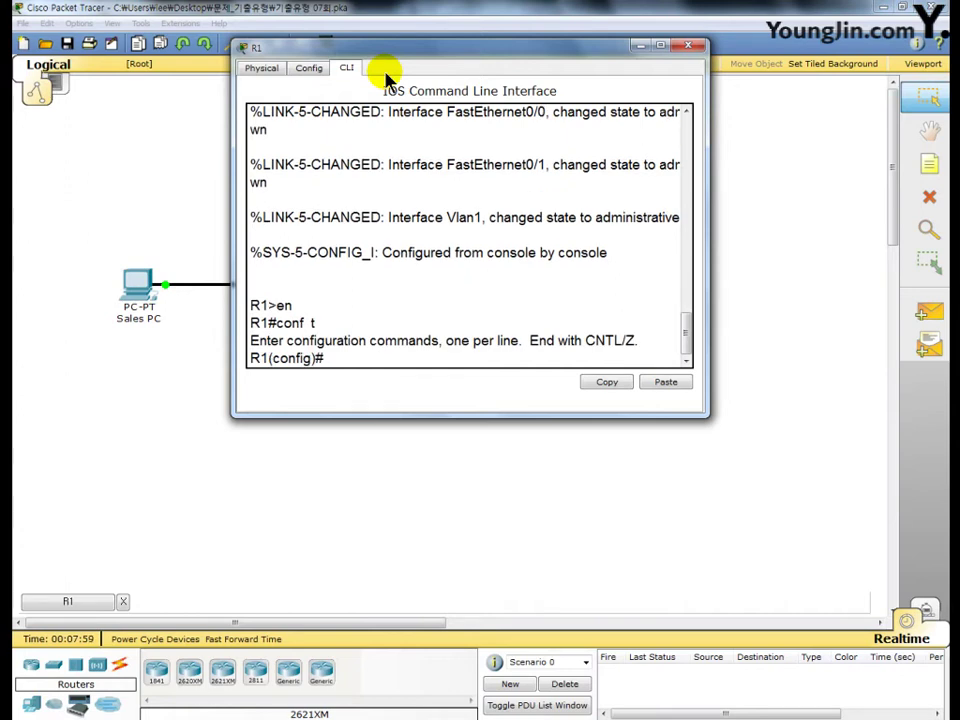
Enable R1's interface f0/0.
{"action": "type", "text": "int f0/0"}
{"action": "key", "text": "Return"}
{"action": "type", "text": "nfig-if)#n"}
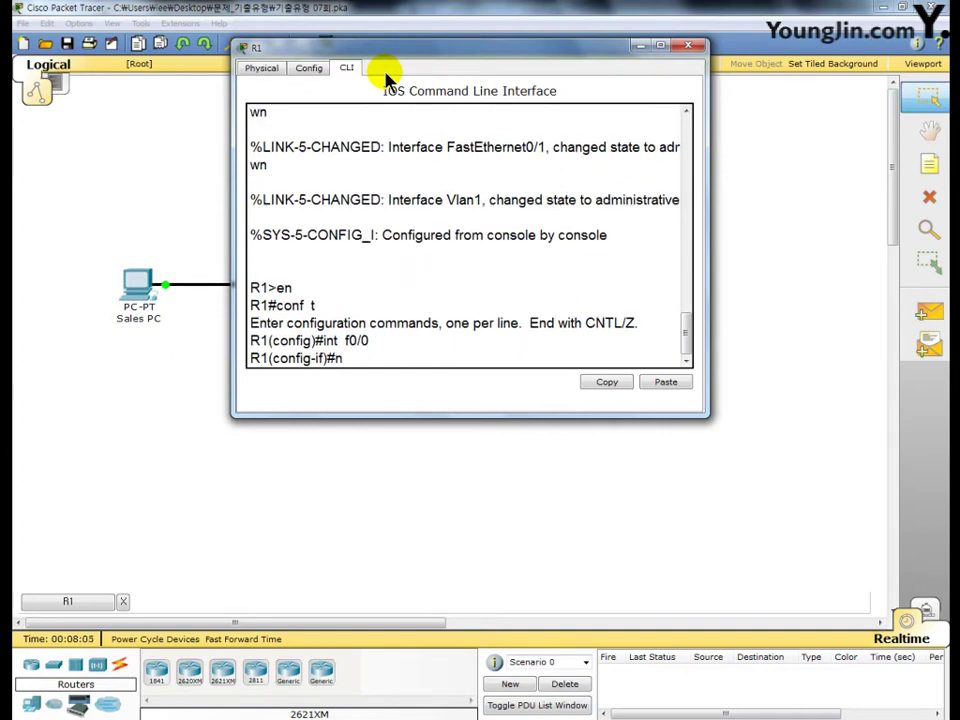
{"action": "type", "text": "o sh"}
{"action": "key", "text": "Return"}
{"action": "key", "text": "Return"}
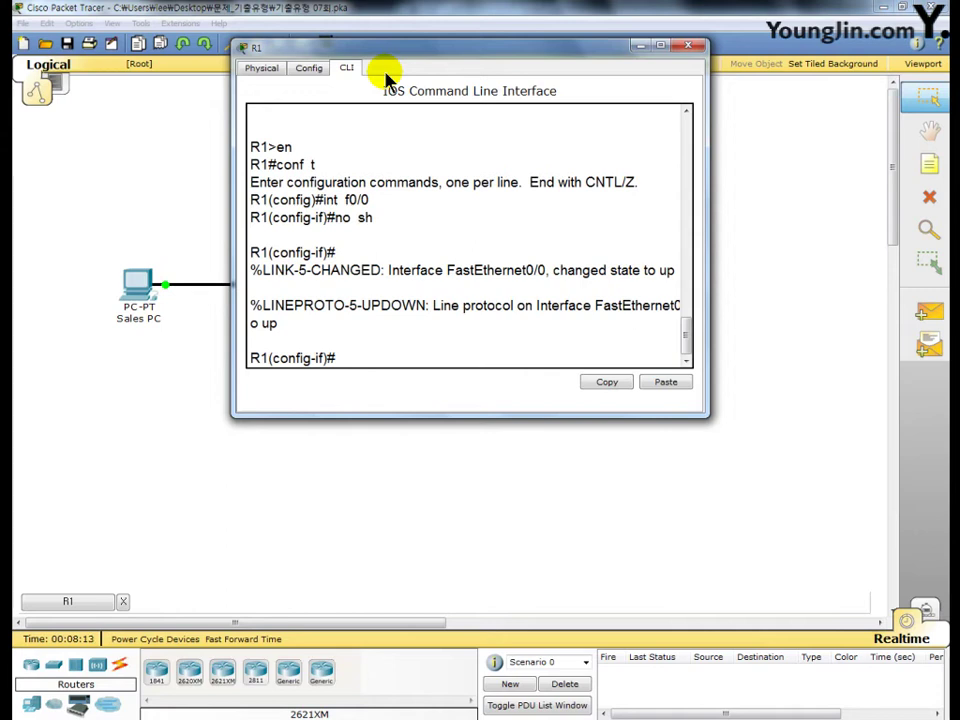
Create R1's subinterface f0/0.20 with dot1Q encapsulation for VLAN 20 and IP address 100.16.255.254 255.255.0.0.
{"action": "type", "text": "int  f0/0.20"}
{"action": "key", "text": "Return"}
{"action": "type", "text": "e"}
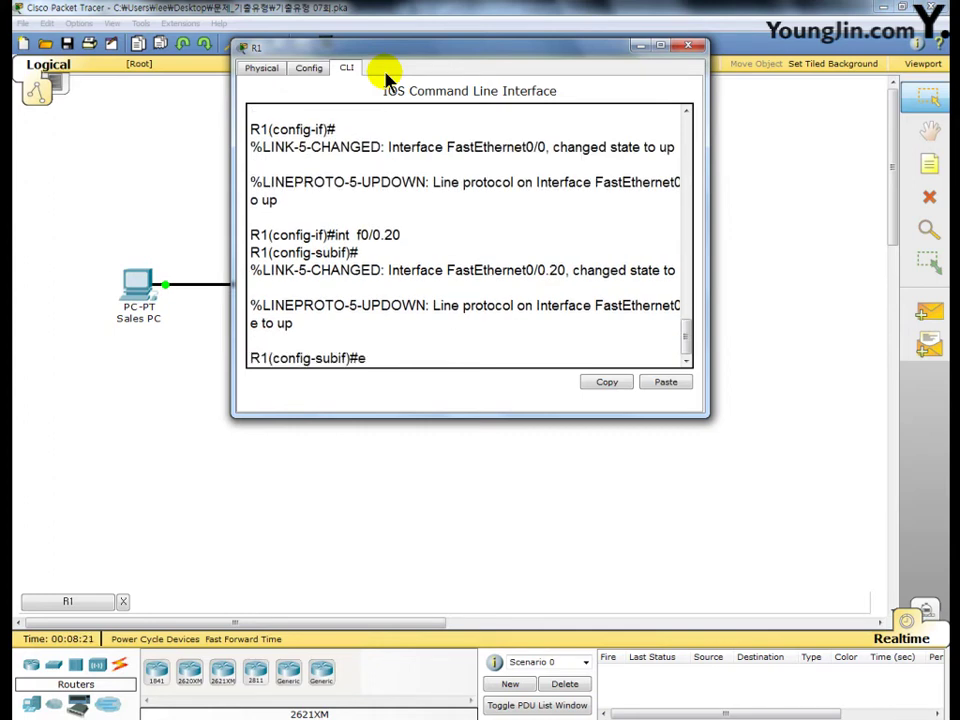
{"action": "type", "text": "n d 20"}
{"action": "key", "text": "Return"}
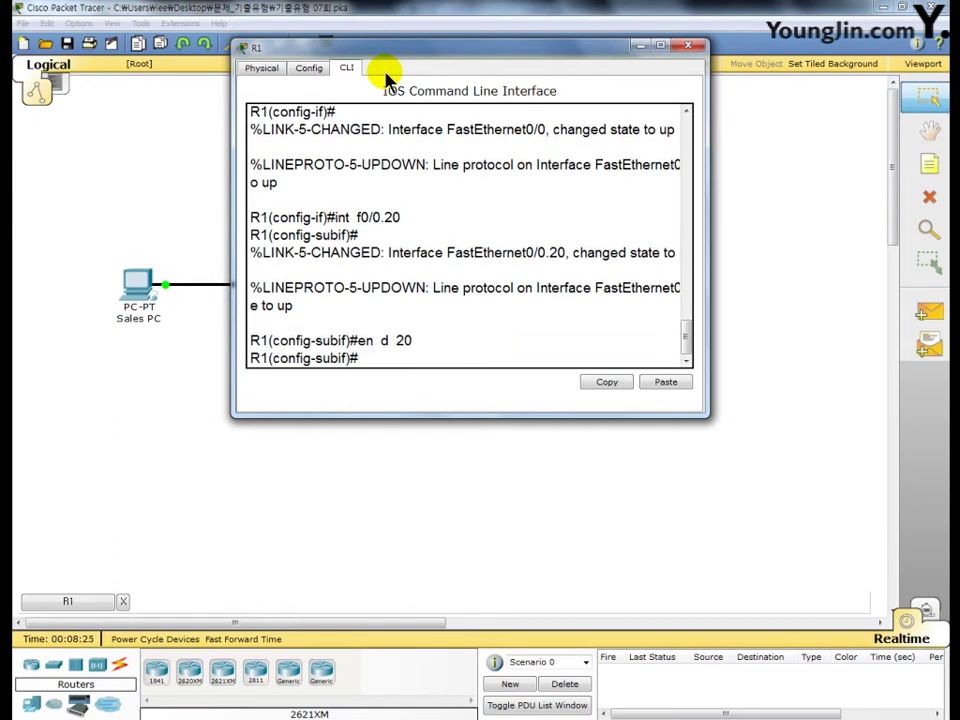
{"action": "type", "text": "ip add 100.16.255.254"}
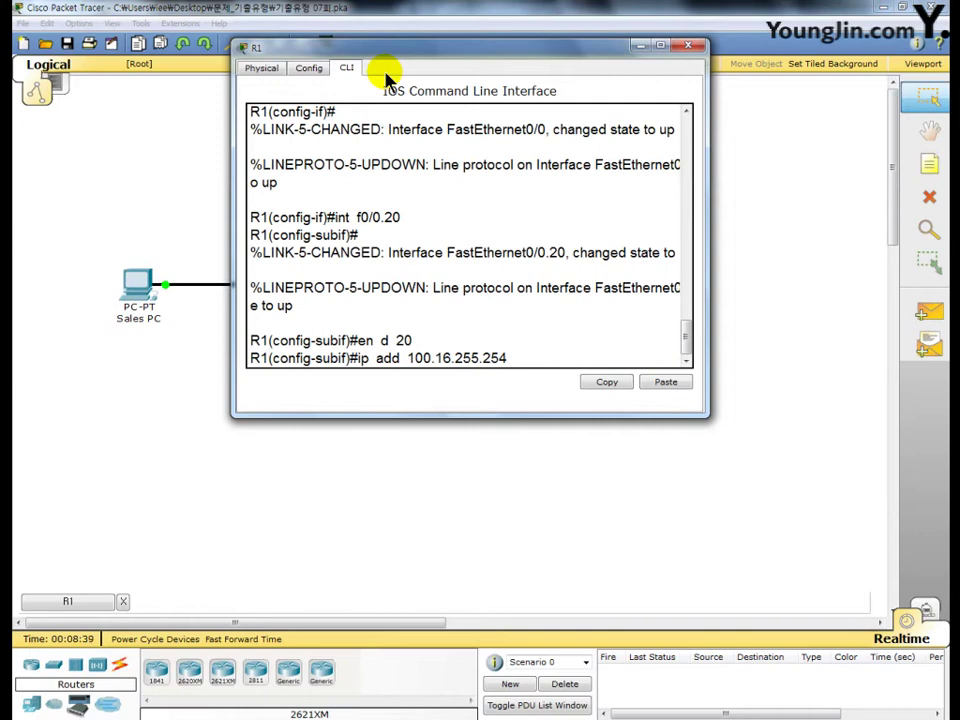
{"action": "type", "text": " 255.255.0.0"}
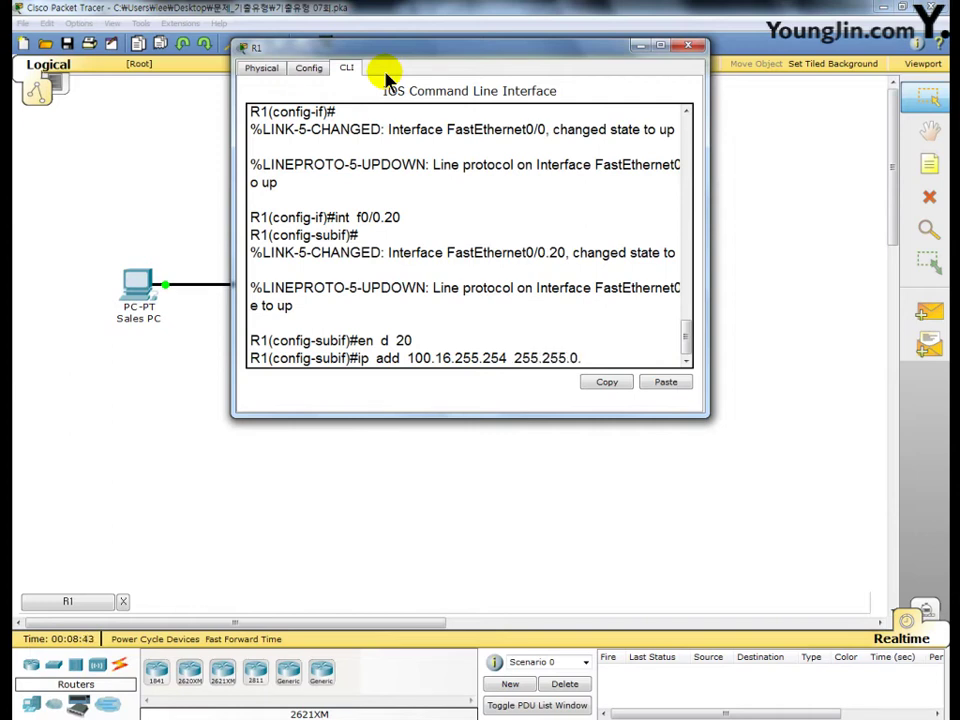
{"action": "key", "text": "Return"}
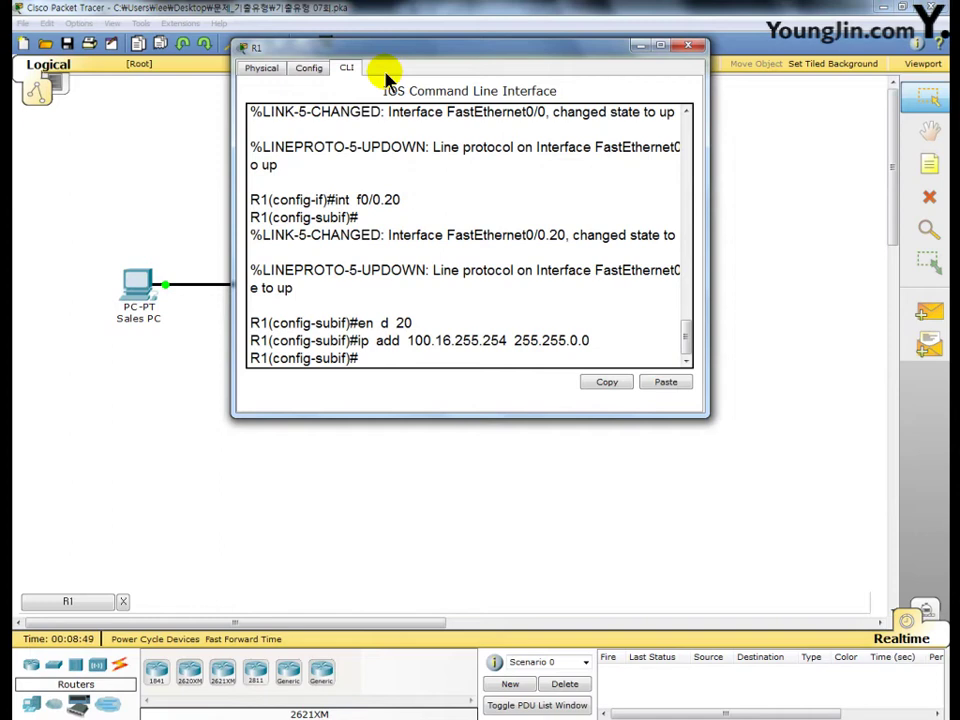
Set the DHCP helper address of R1's subinterface f0/0.20 to 192.168.1.10 and enable the subinterface.
{"action": "type", "text": "ip help 192.1"}
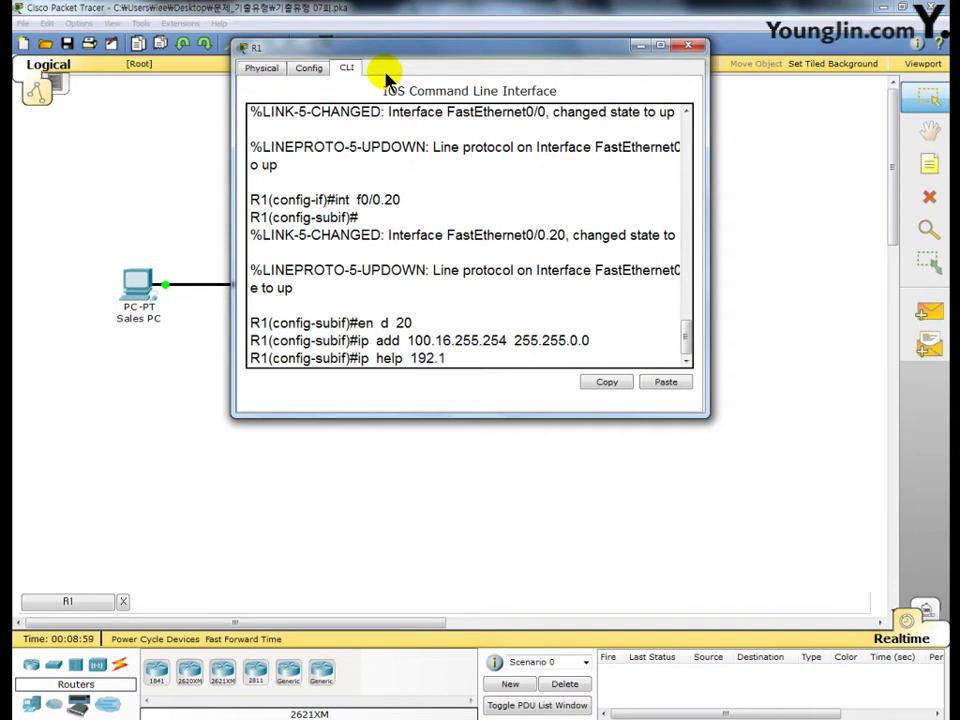
{"action": "type", "text": "68.1.10"}
{"action": "key", "text": "Return"}
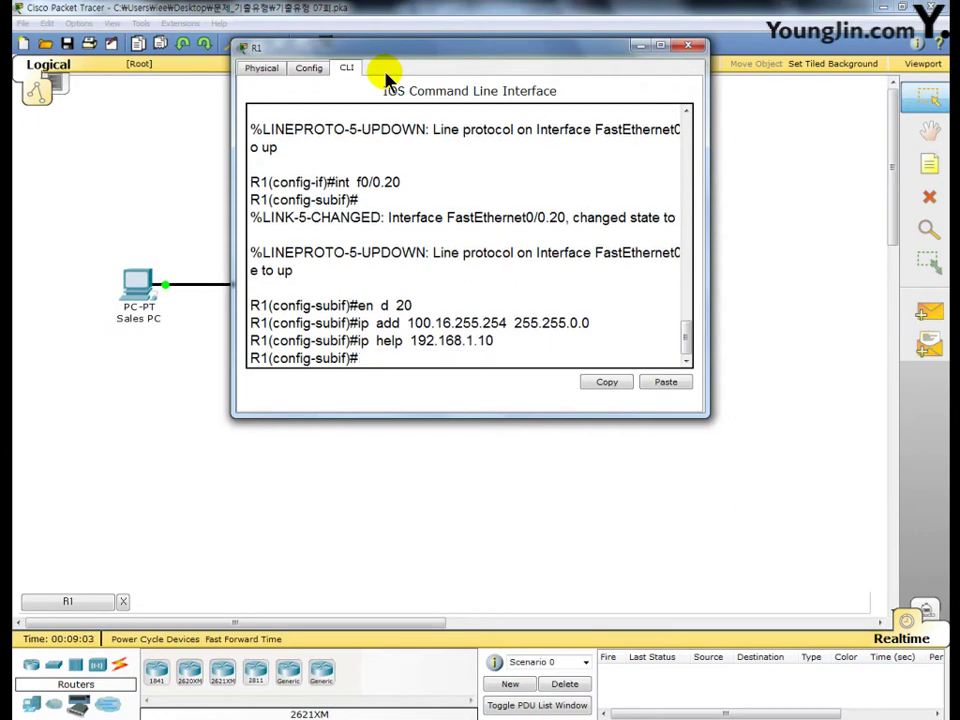
{"action": "type", "text": "no sh"}
{"action": "key", "text": "Return"}
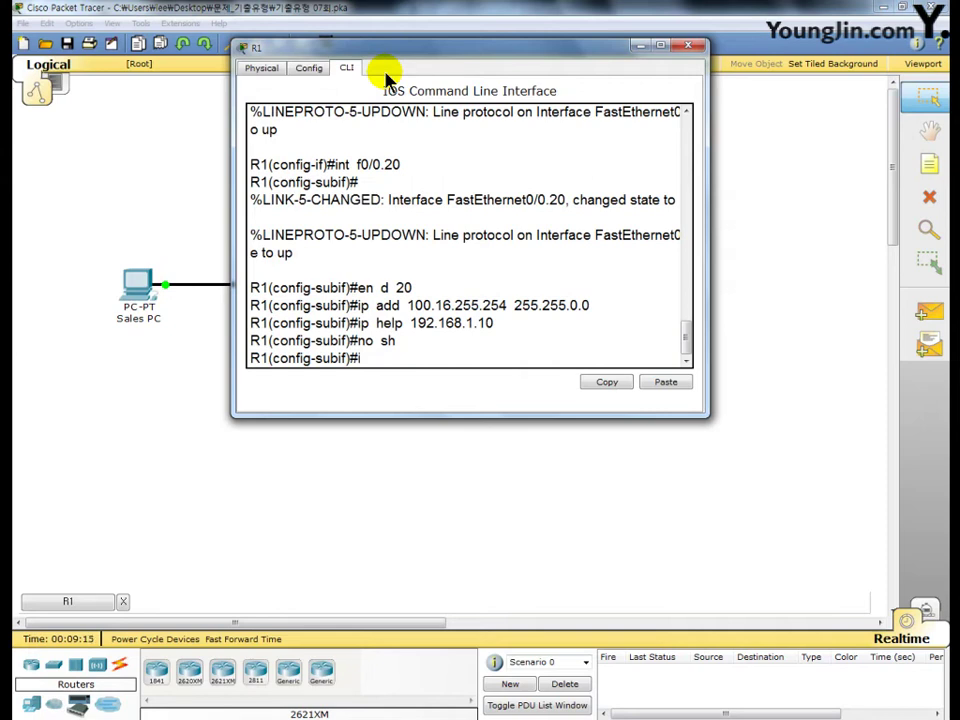
Create R1's subinterface f0/0.60 with dot1Q encapsulation for VLAN 60 and IP address 100.30.255.254 255.255.0.0.
{"action": "type", "text": "int f0/0.60"}
{"action": "key", "text": "Return"}
{"action": "type", "text": "en d"}
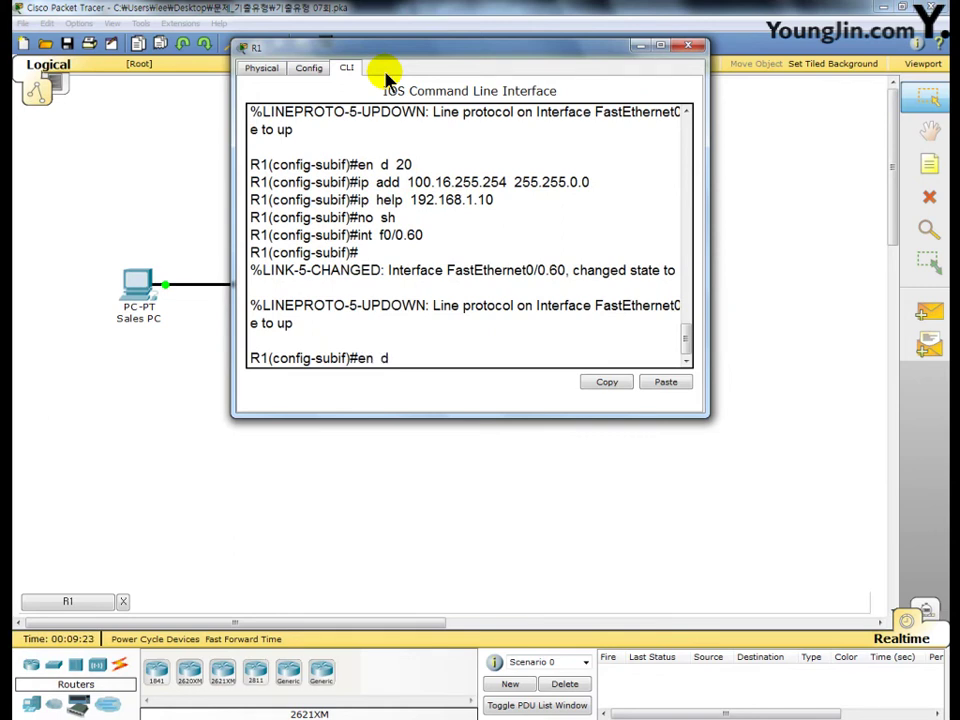
{"action": "type", "text": " 60"}
{"action": "key", "text": "Return"}
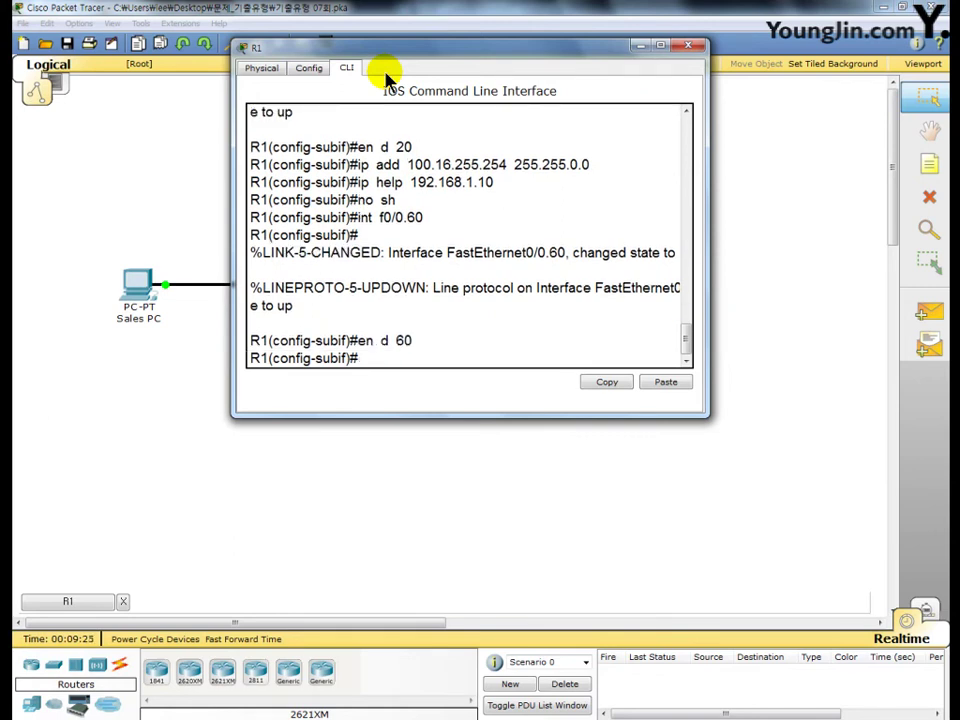
{"action": "type", "text": "ip add 100.30"}
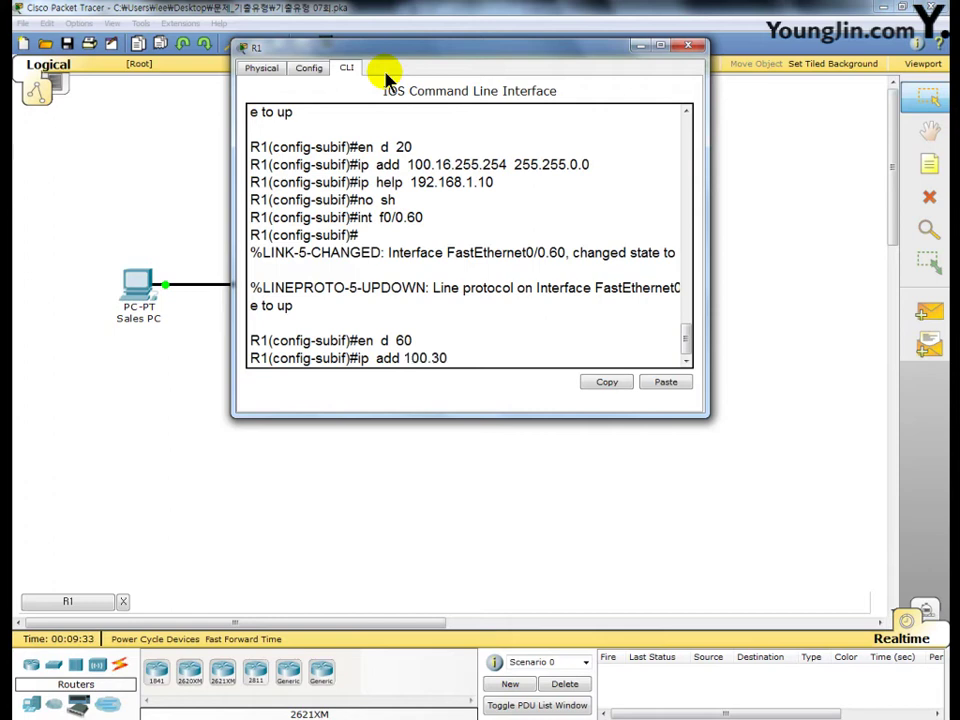
{"action": "type", "text": ".255.254"}
{"action": "type", "text": "255."}
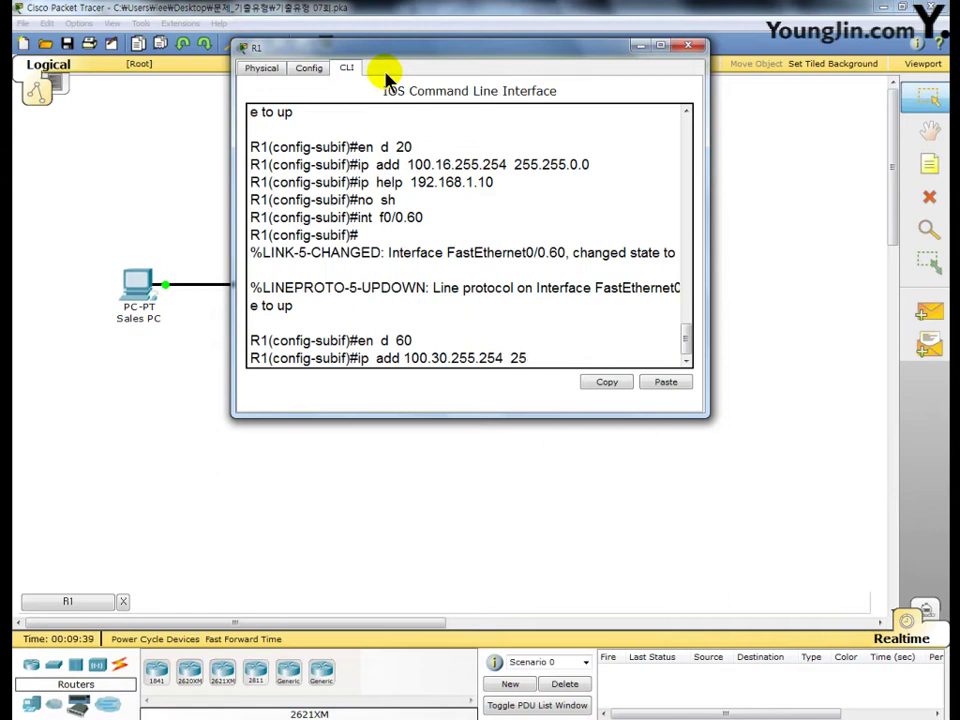
{"action": "type", "text": "255.0.0"}
{"action": "key", "text": "Return"}
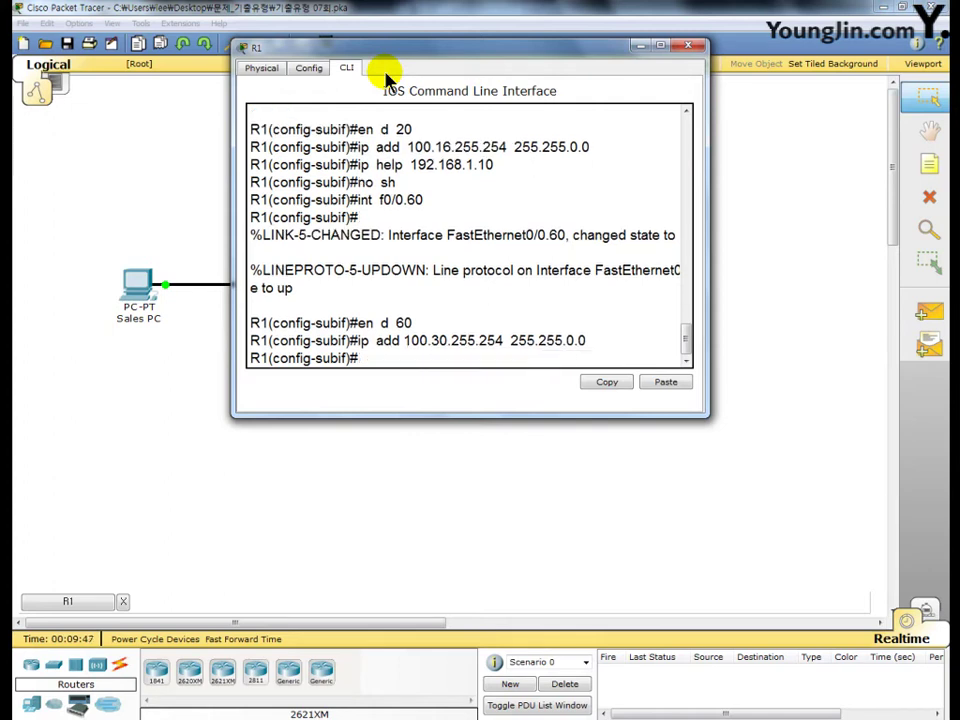
Set the DHCP helper address of R1's subinterface f0/0.60 to 192.168.1.10 and enable the subinterface.
{"action": "type", "text": "ip help 192."}
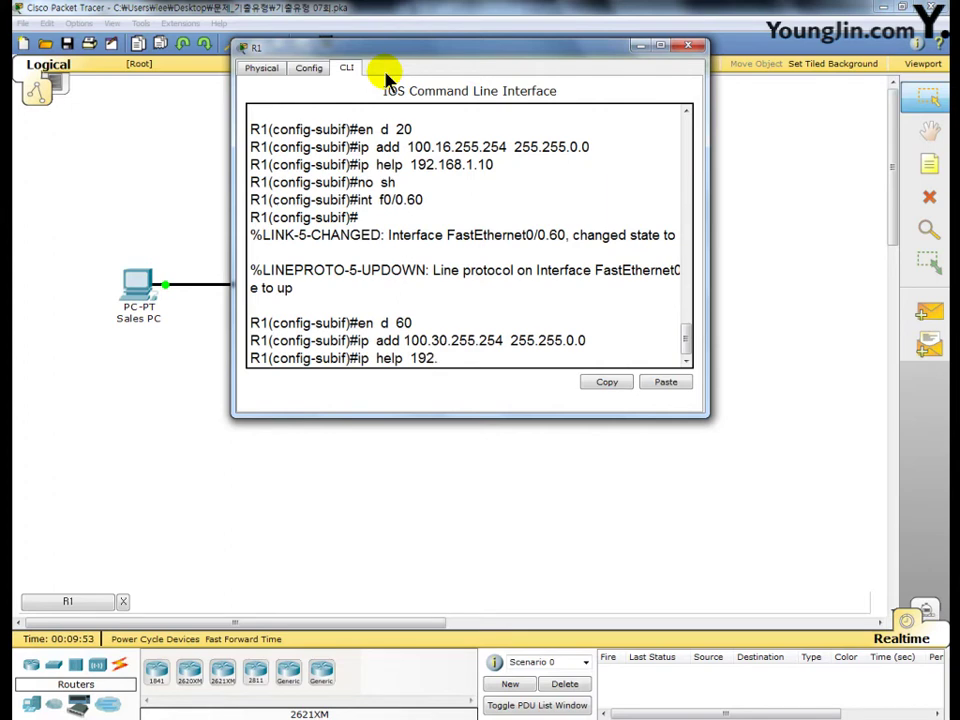
{"action": "type", "text": "168.1.10"}
{"action": "key", "text": "Return"}
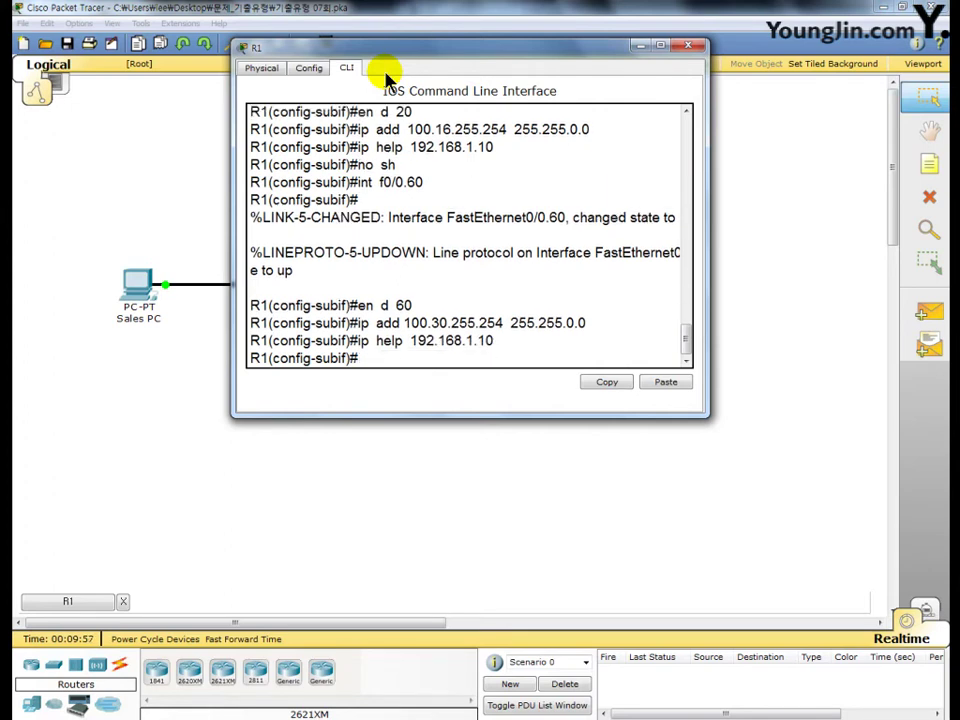
{"action": "type", "text": "no sh"}
{"action": "key", "text": "Return"}
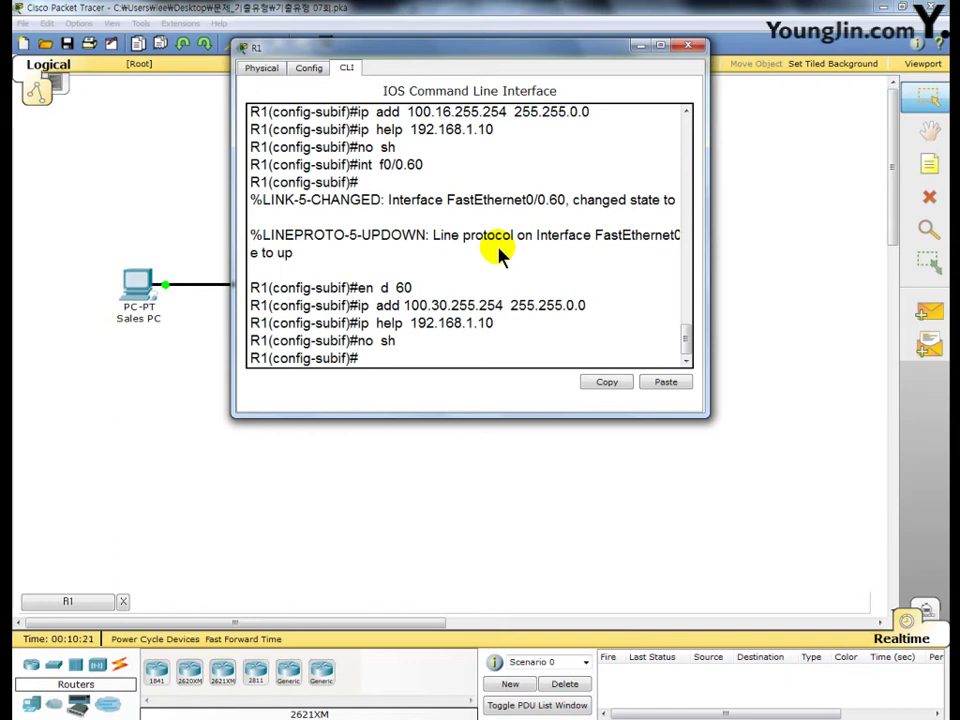
Configure R1's interface s0/0/0 with IP address 100.100.0.6 255.255.255.252 and clock rate 64000, and enable it.
{"action": "type", "text": "int s0/0/0"}
{"action": "key", "text": "Return"}
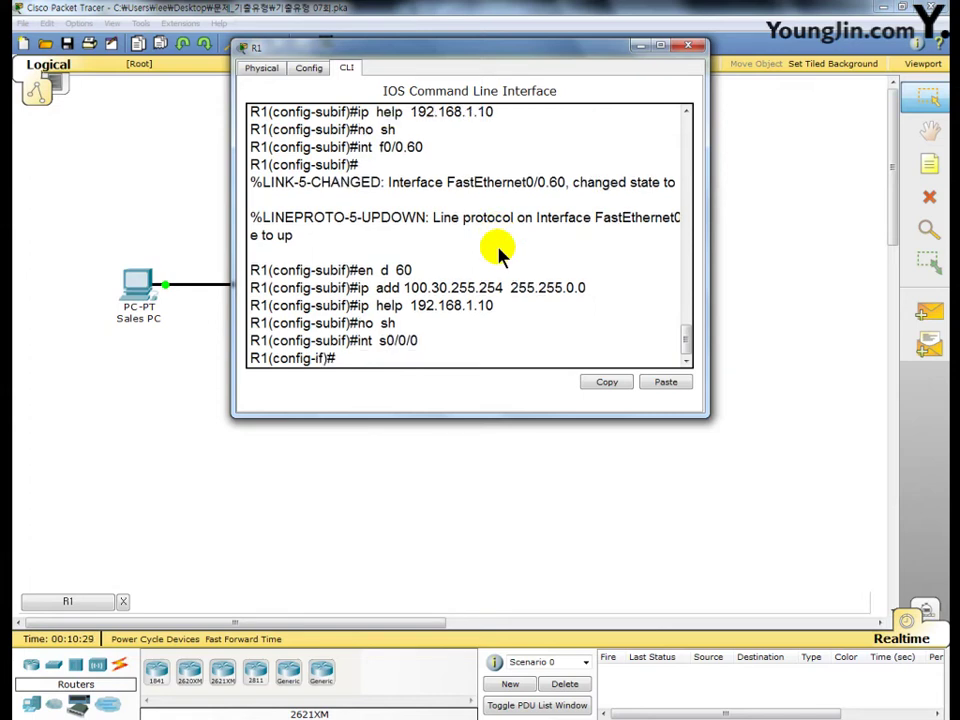
{"action": "type", "text": "ip add 100.100.0.6"}
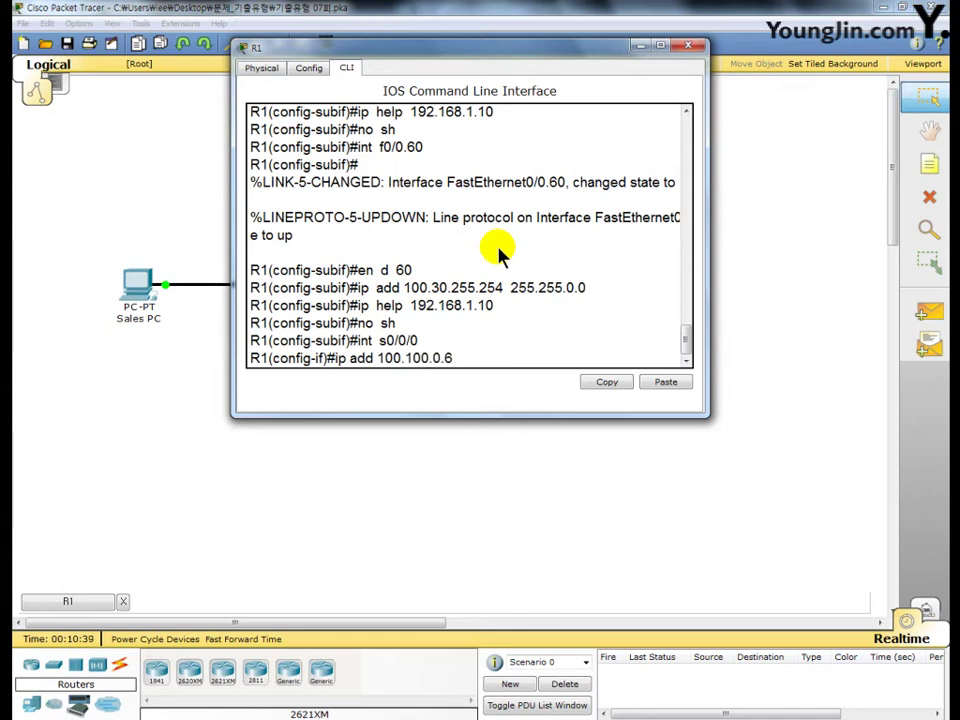
{"action": "type", "text": " 255.255.255.252"}
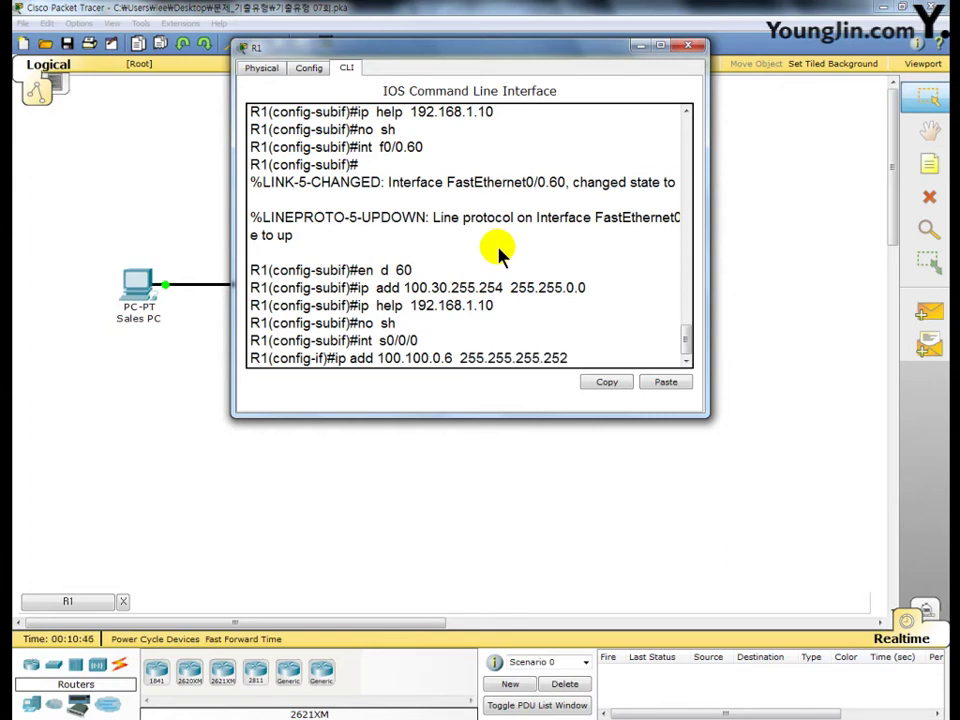
{"action": "key", "text": "Return"}
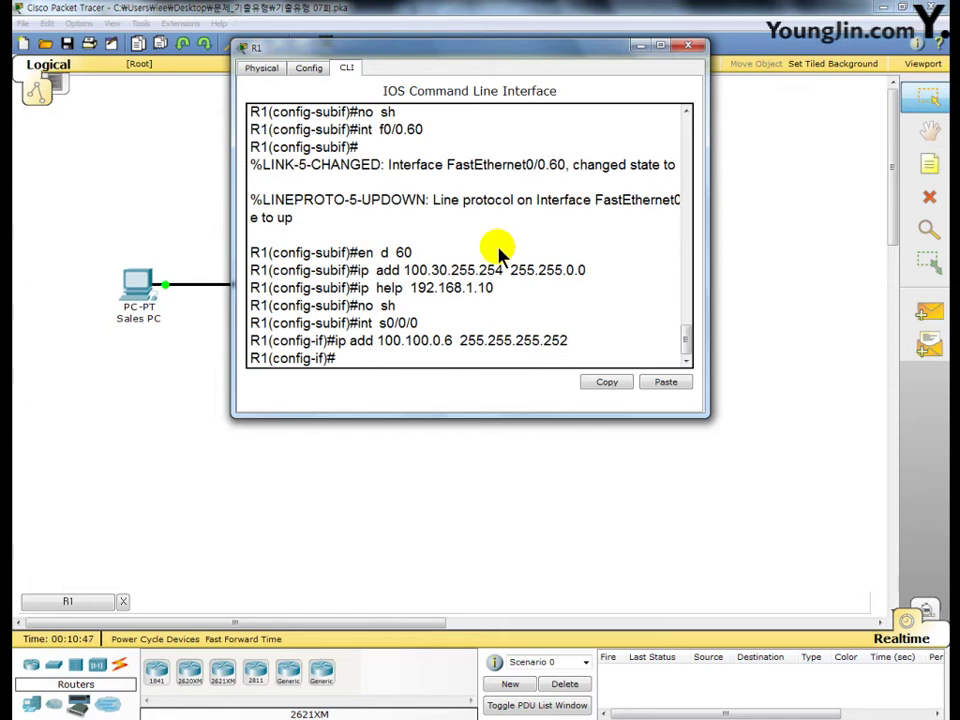
{"action": "type", "text": "cl ra 64000"}
{"action": "key", "text": "Return"}
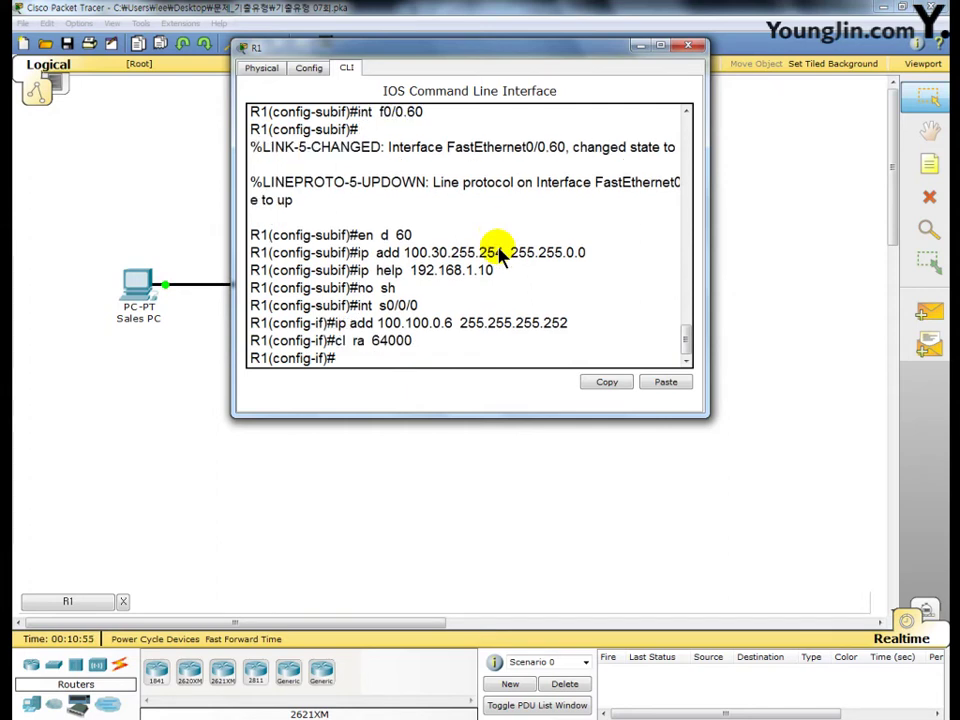
{"action": "type", "text": "no sh"}
{"action": "key", "text": "Return"}
{"action": "key", "text": "Return"}
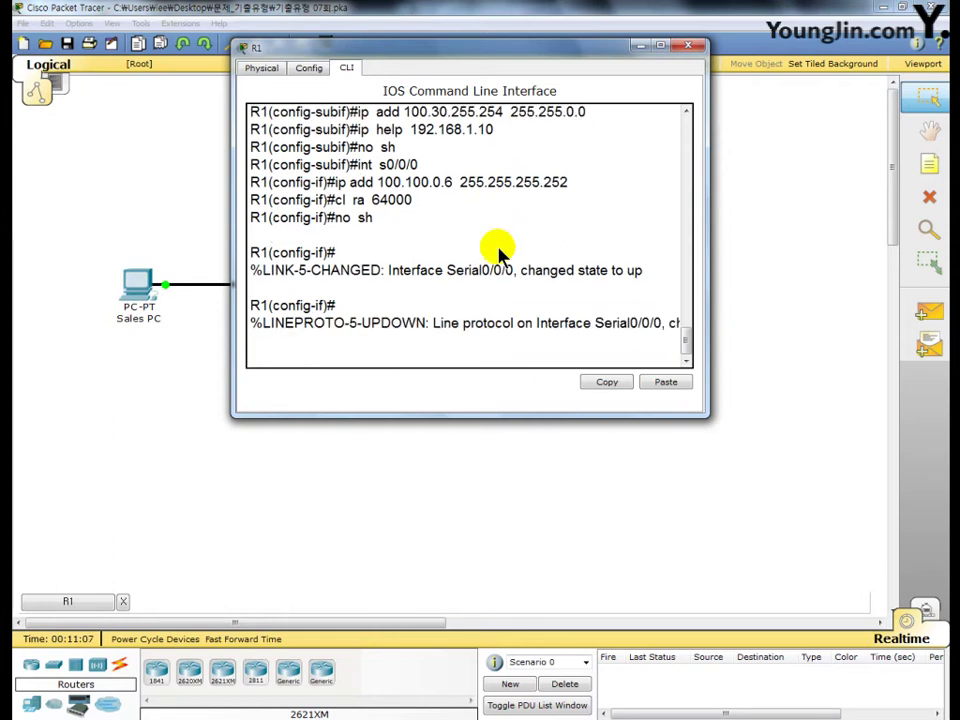
{"action": "key", "text": "Return"}
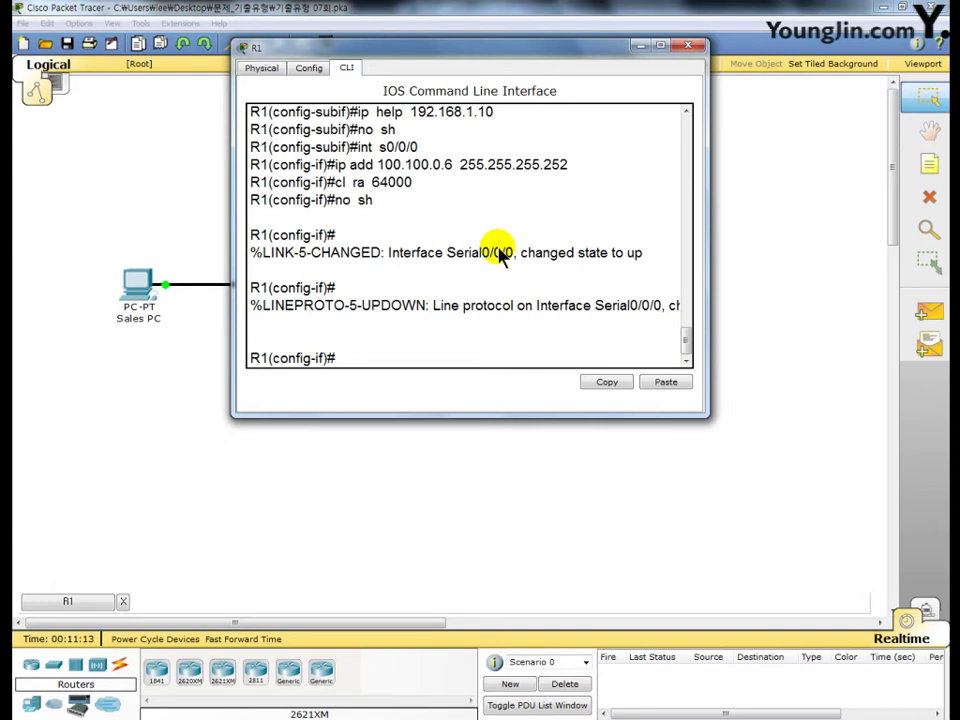
Add a static route on R1 to network 192.168.1.0 255.255.255.0 through next hop 100.100.0.5, and close the router's window.
{"action": "type", "text": "ip rou 192.1"}
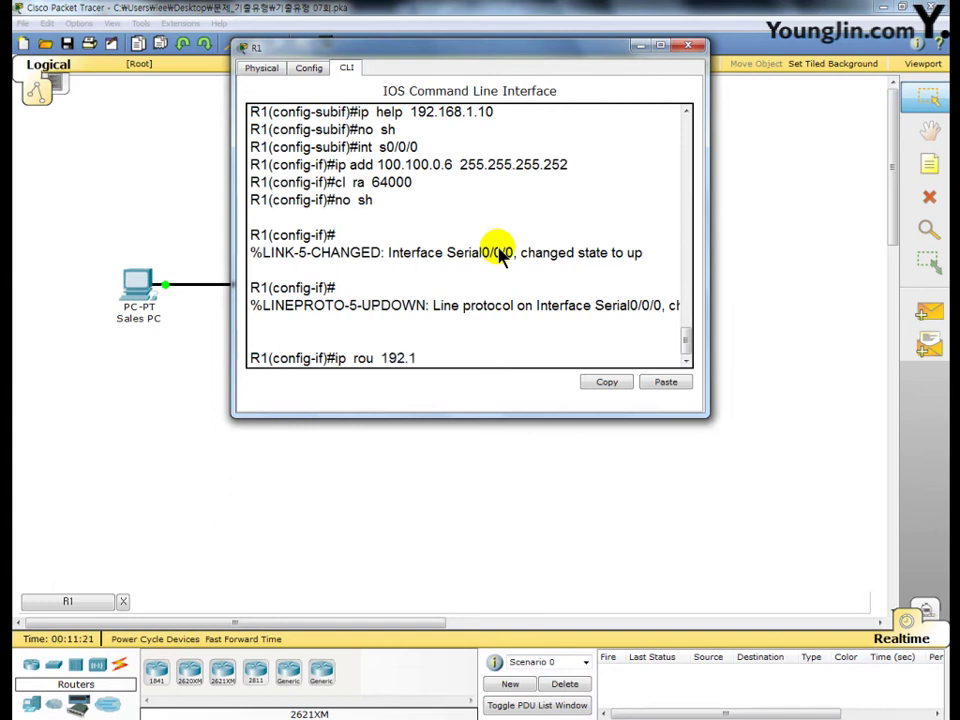
{"action": "type", "text": "68.1.0"}
{"action": "type", "text": "255"}
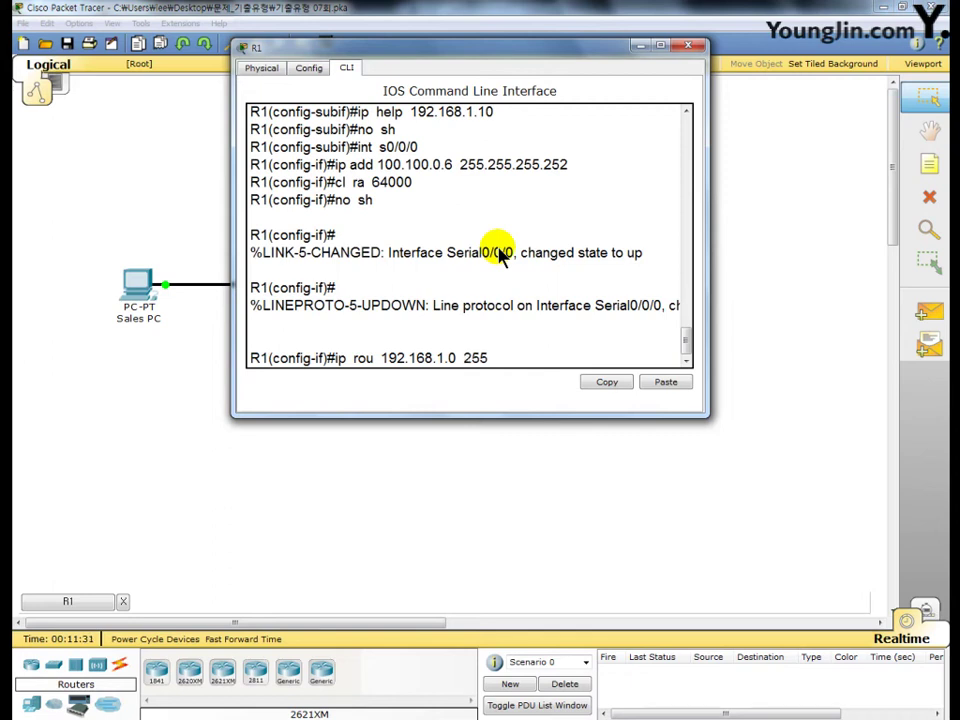
{"action": "type", "text": ".255.2"}
{"action": "type", "text": "55.0"}
{"action": "key", "text": "Return"}
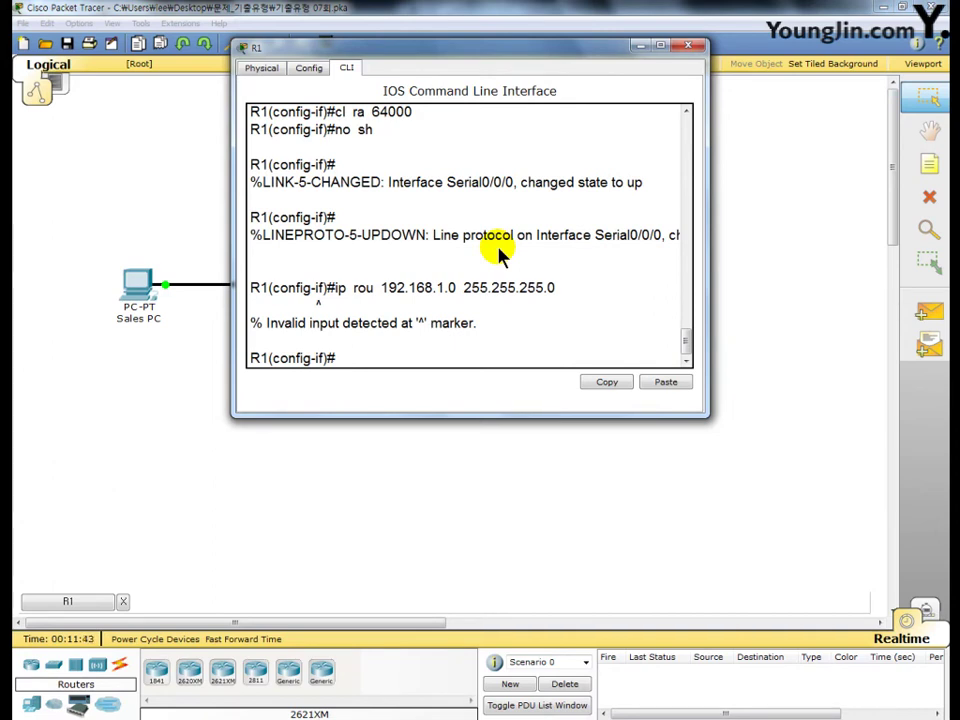
{"action": "key", "text": "Up"}
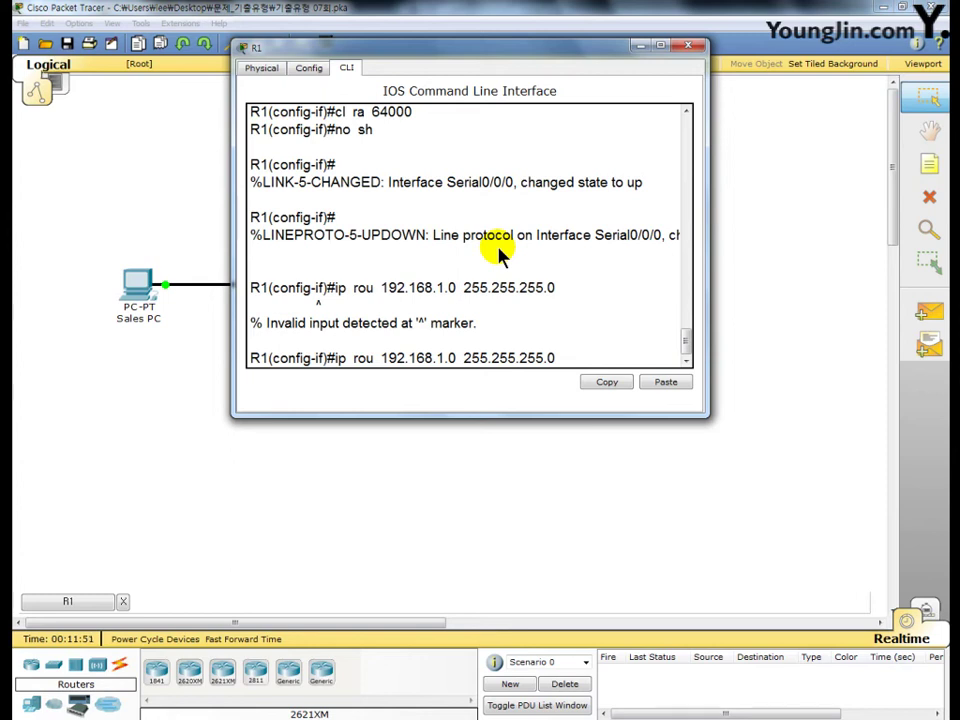
{"action": "type", "text": "100.100.0.5"}
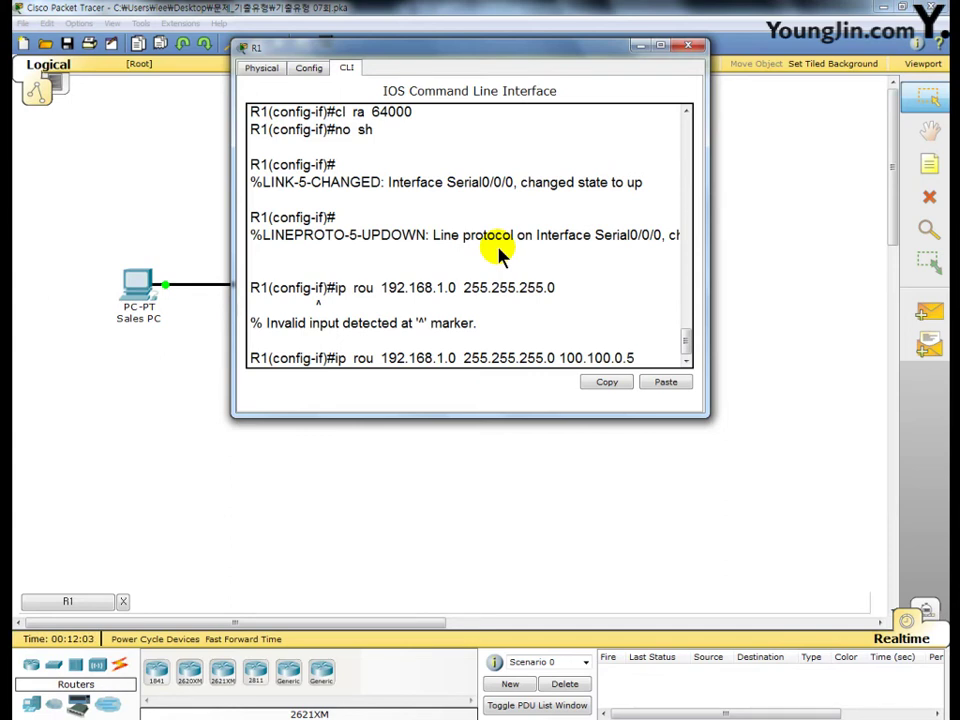
{"action": "key", "text": "Return"}
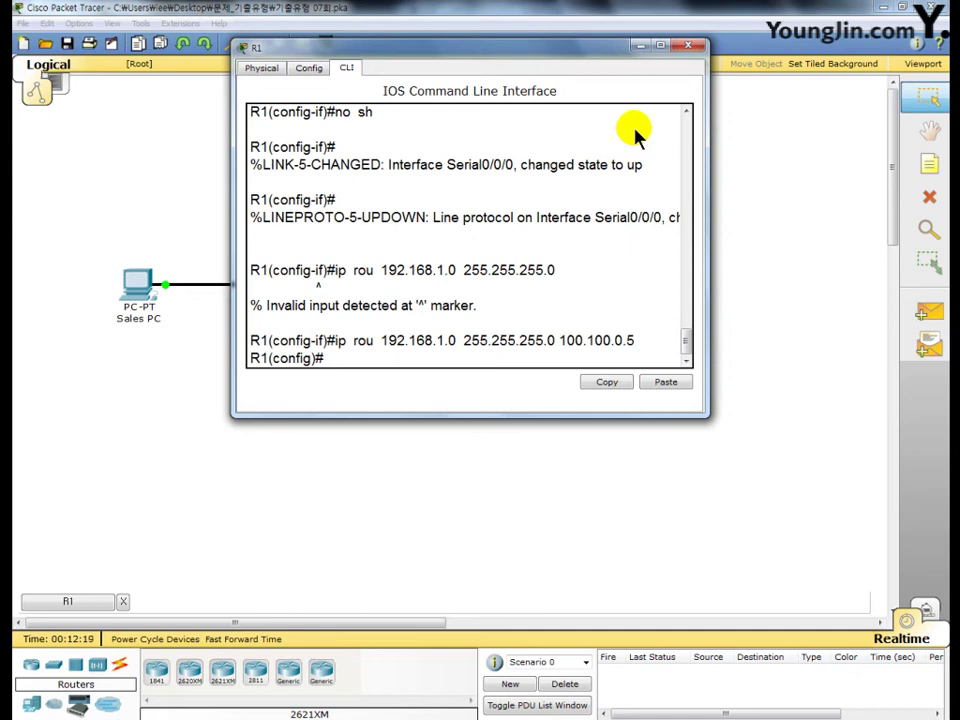
{"action": "left_click", "coordinate": [692, 47]}
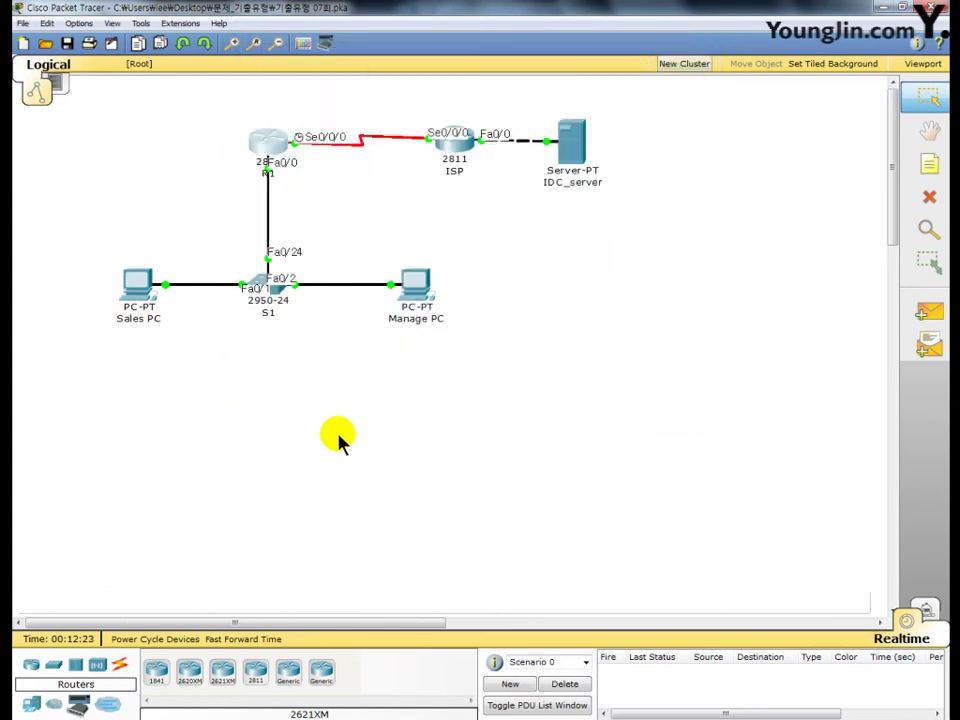
Switch the Sales PC's IP configuration from static to DHCP, and close the PC's window once an address is obtained.
{"action": "left_click", "coordinate": [140, 296]}
{"action": "left_click_drag", "start_coordinate": [392, 188], "coordinate": [480, 61]}
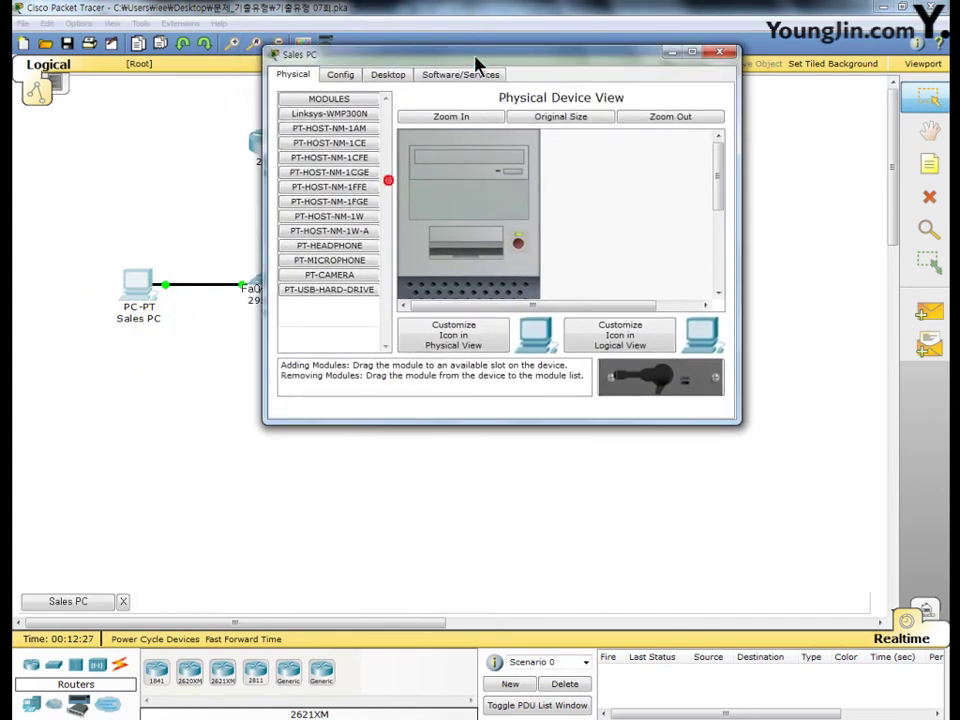
{"action": "left_click", "coordinate": [389, 68]}
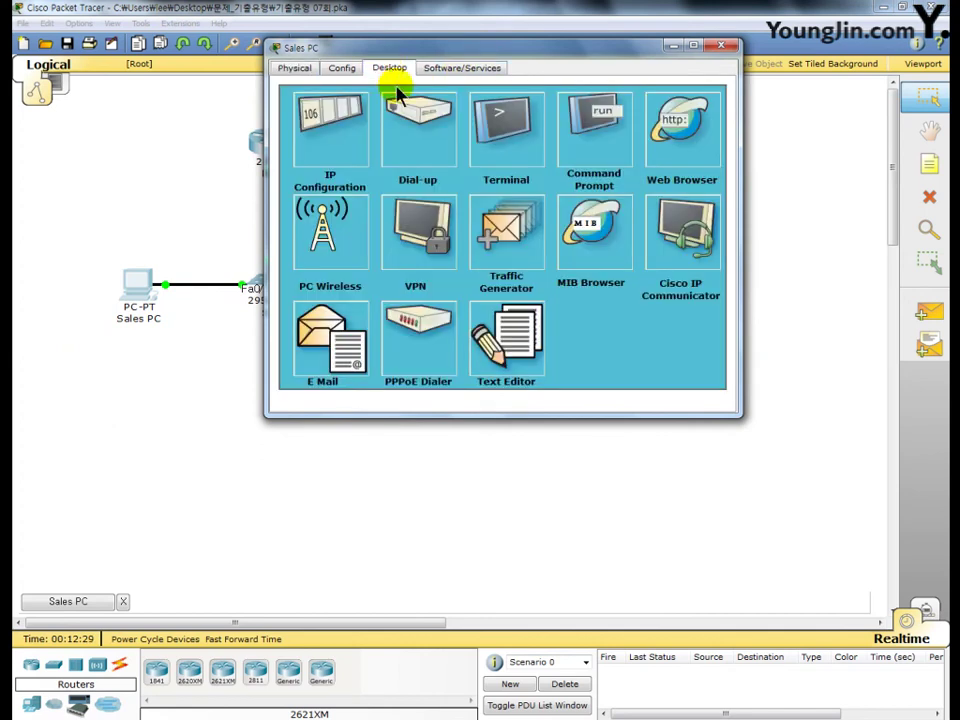
{"action": "left_click", "coordinate": [330, 140]}
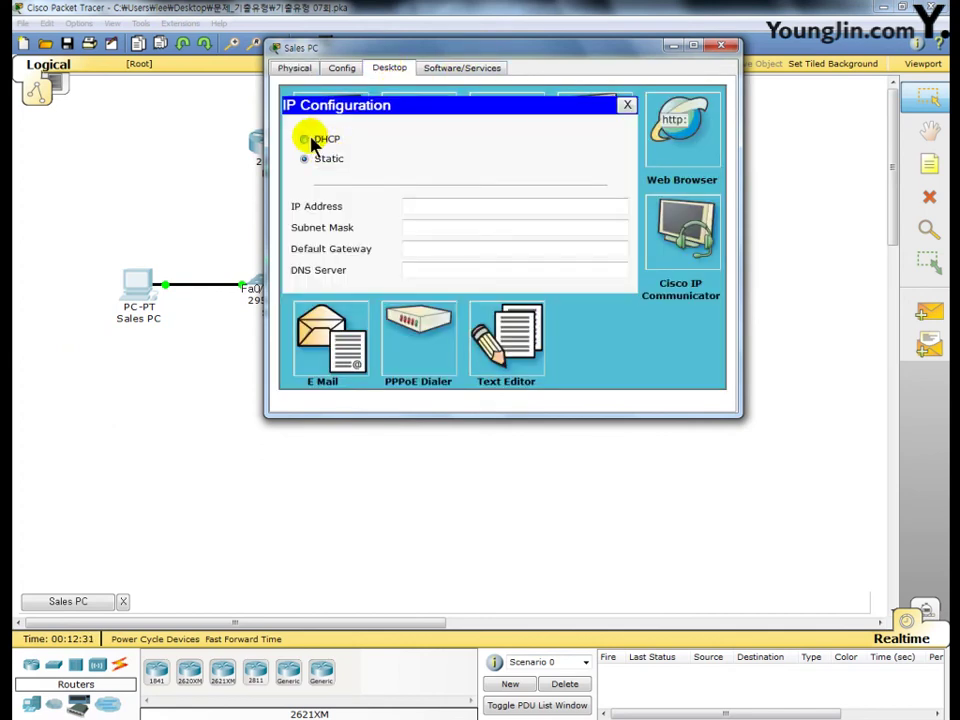
{"action": "left_click", "coordinate": [306, 140]}
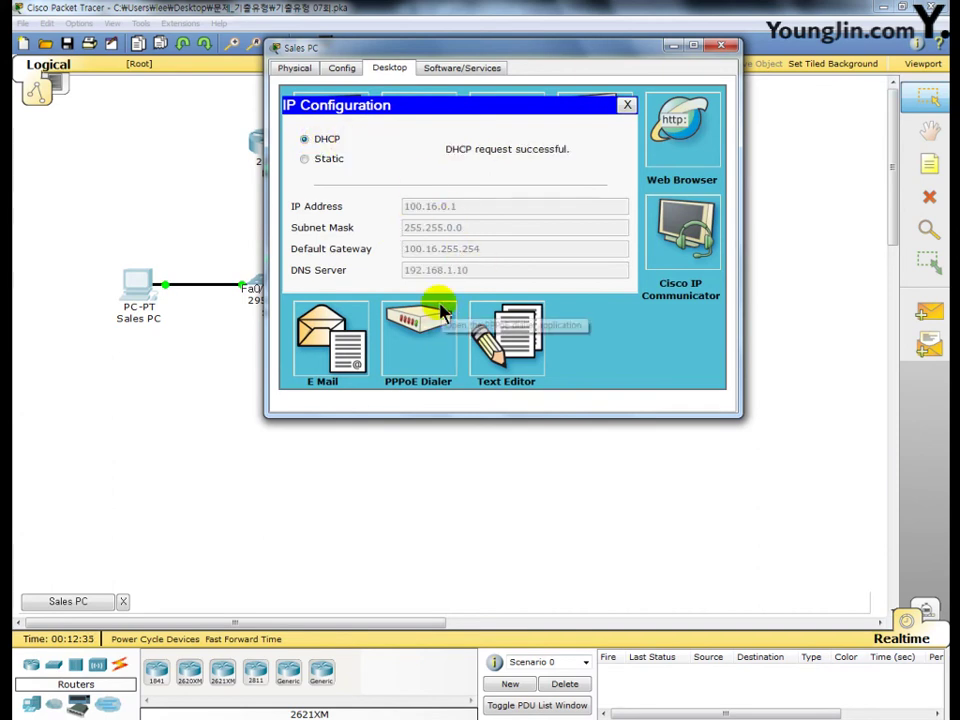
{"action": "left_click", "coordinate": [721, 45]}
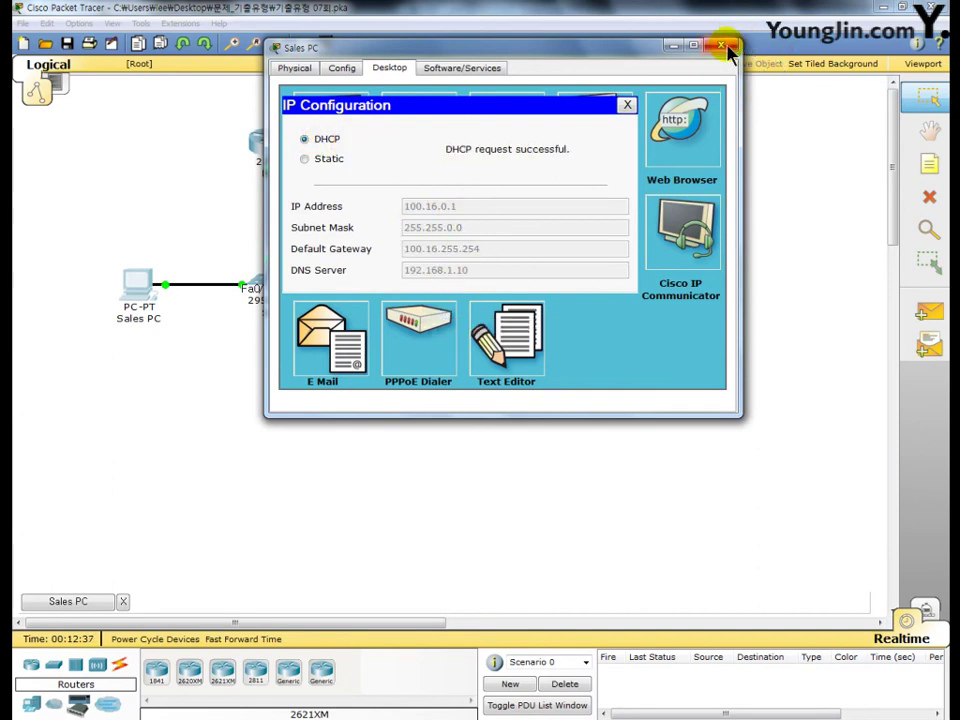
Switch the Manage PC's IP configuration from static to DHCP, and close the IP configuration once an address is obtained.
{"action": "left_click", "coordinate": [422, 288]}
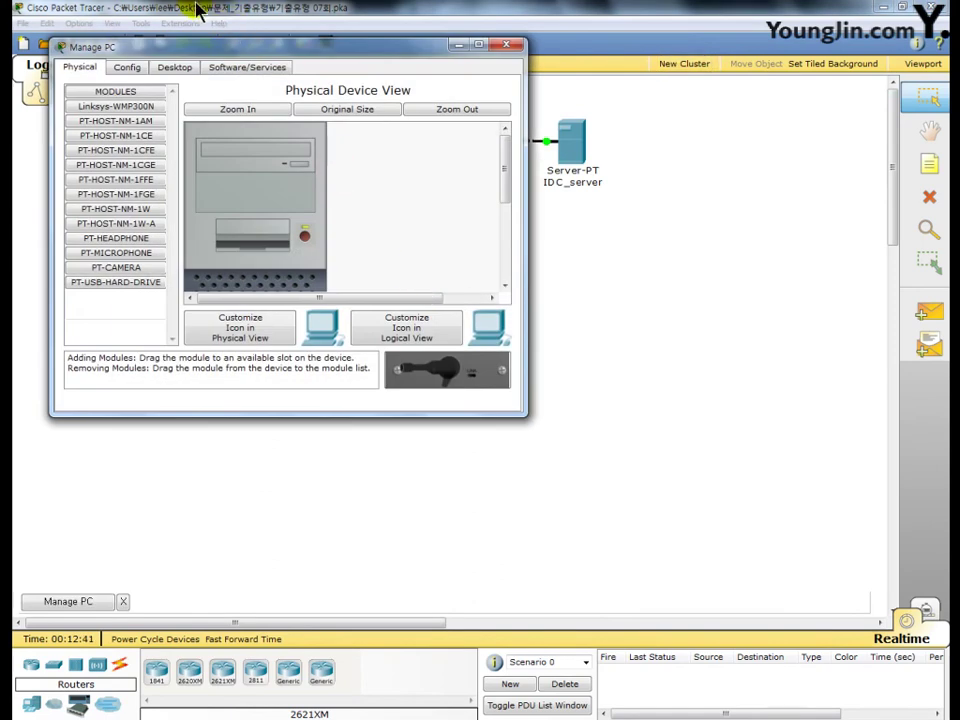
{"action": "left_click_drag", "start_coordinate": [212, 46], "coordinate": [367, 53]}
{"action": "left_click", "coordinate": [338, 75]}
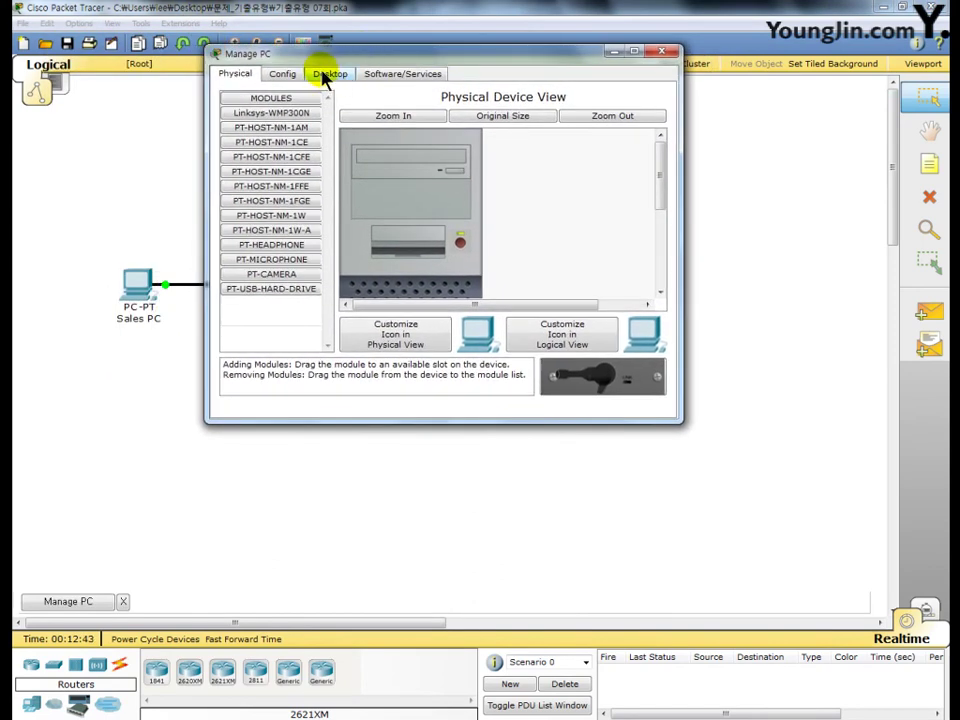
{"action": "left_click", "coordinate": [288, 139]}
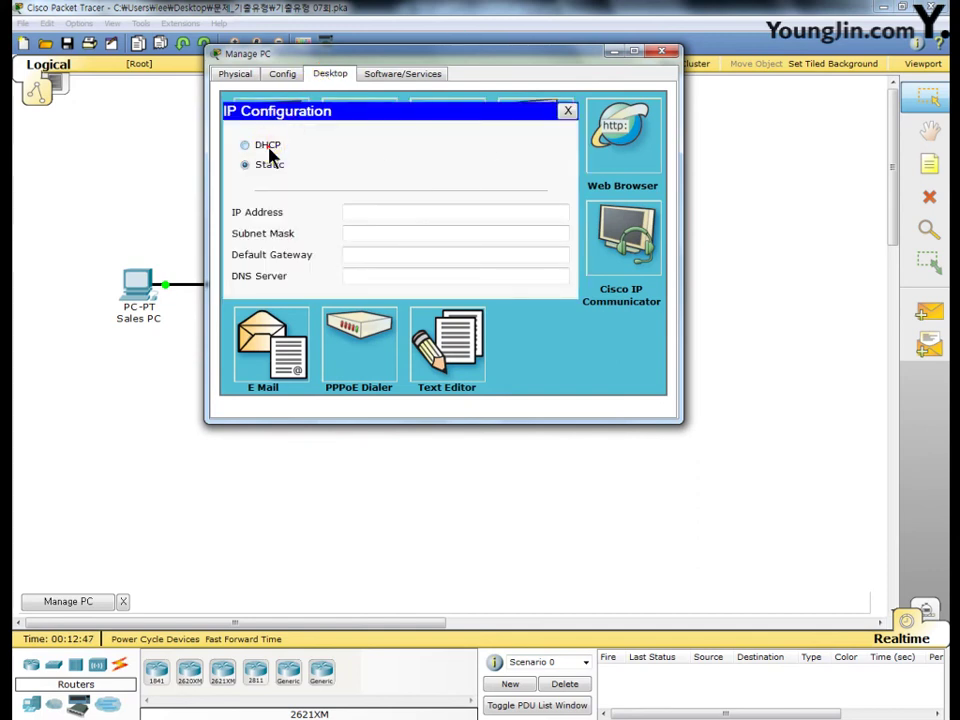
{"action": "left_click", "coordinate": [268, 148]}
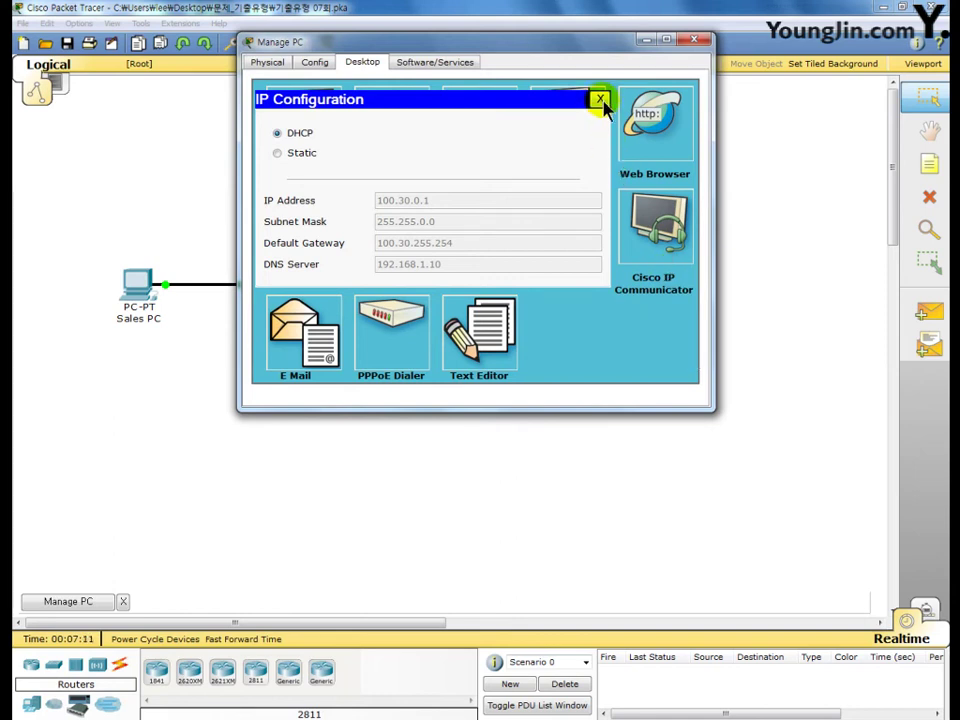
{"action": "left_click", "coordinate": [600, 101]}
{"action": "left_click", "coordinate": [645, 145]}
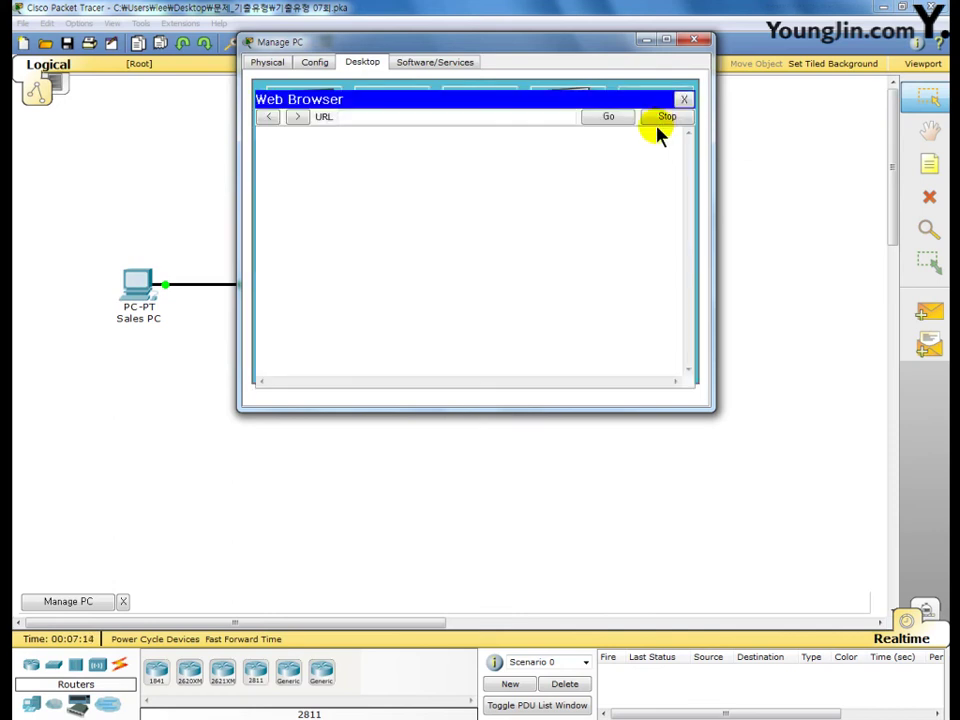
{"action": "left_click", "coordinate": [395, 117]}
{"action": "type", "text": "w"}
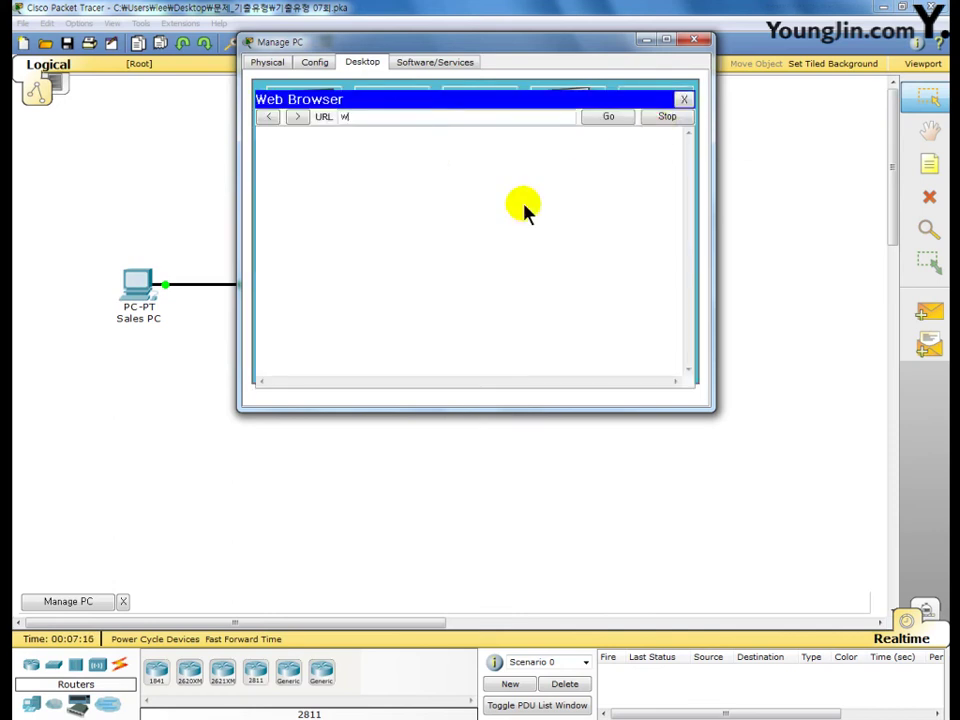
{"action": "type", "text": "ww.skills.com"}
{"action": "left_click", "coordinate": [607, 118]}
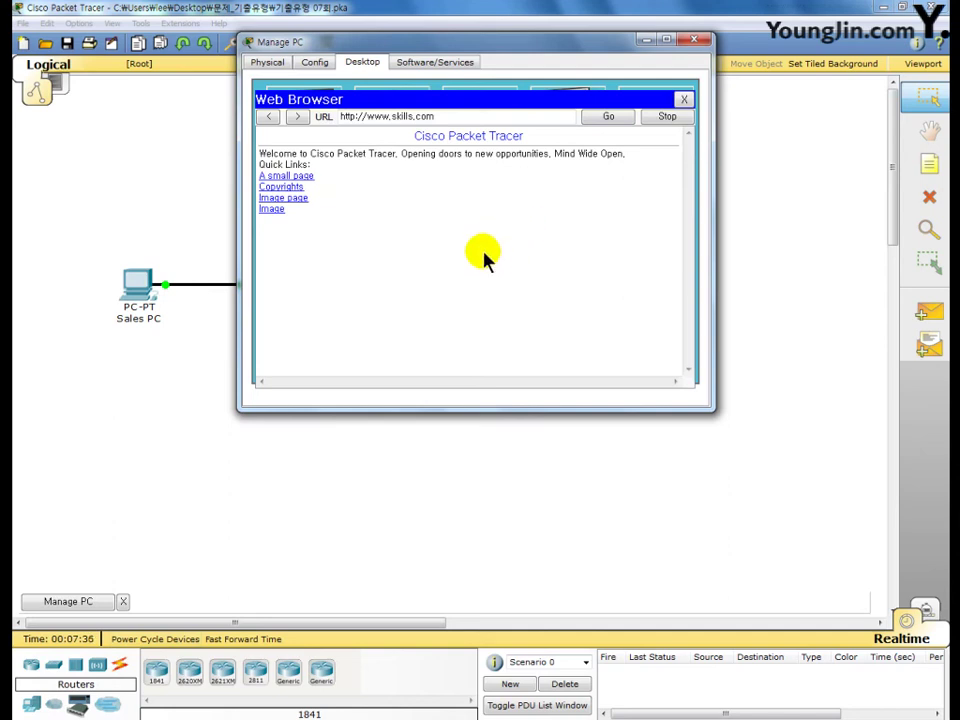
{"action": "left_click", "coordinate": [692, 42]}
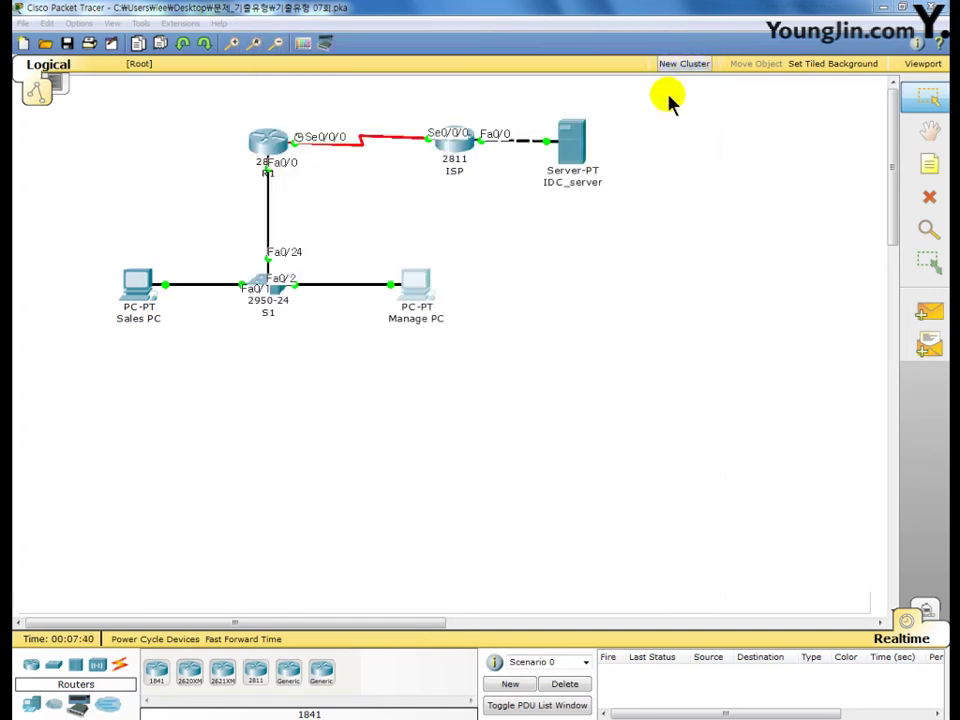
{"action": "left_click", "coordinate": [590, 302]}
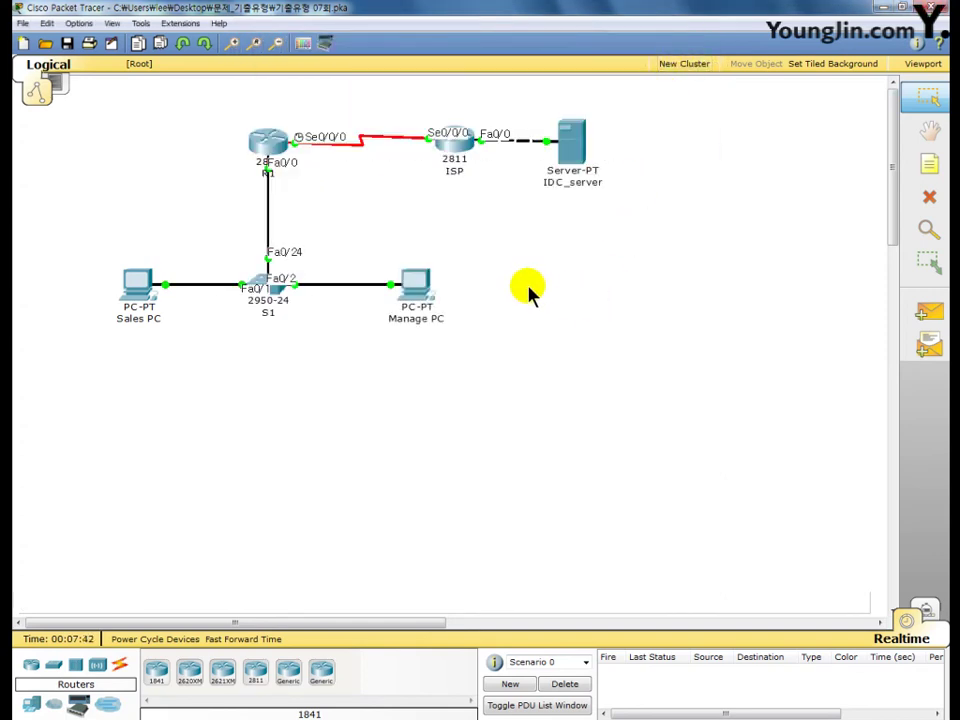